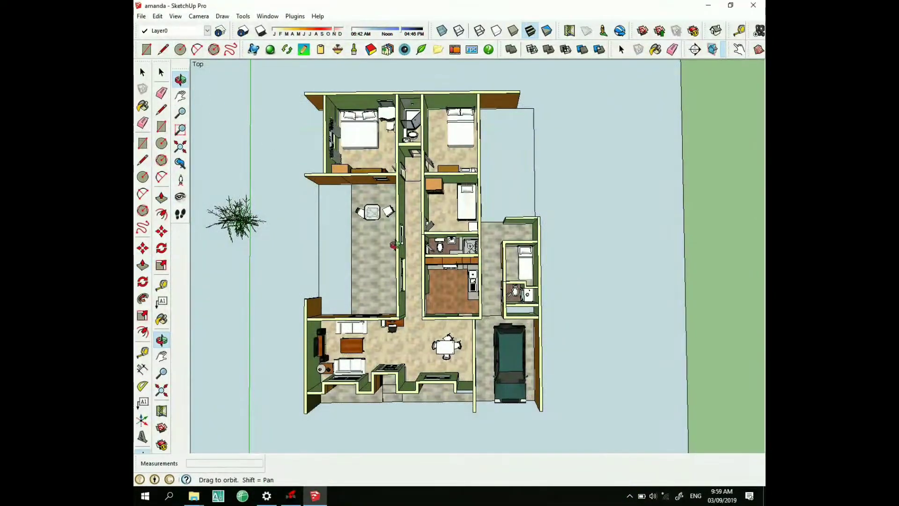
Tilt the flat top view into a front 3-D perspective of the house.
drag(455, 296, 395, 359)
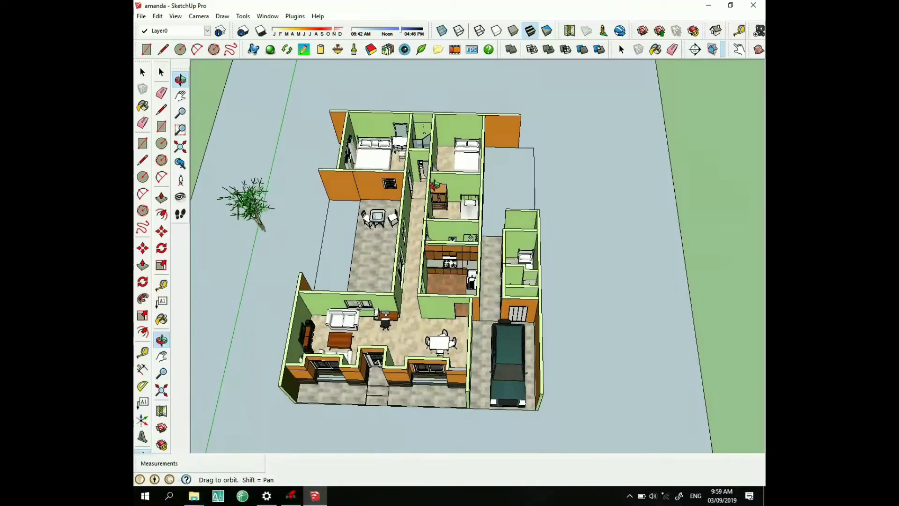
scroll(395, 359, up, 3)
scroll(373, 301, up, 2)
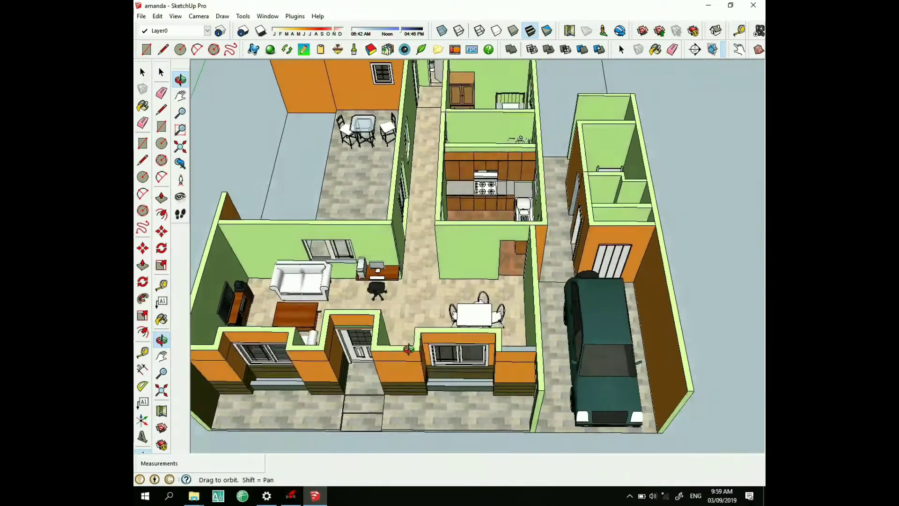
scroll(418, 307, up, 3)
scroll(417, 307, down, 3)
scroll(412, 291, down, 2)
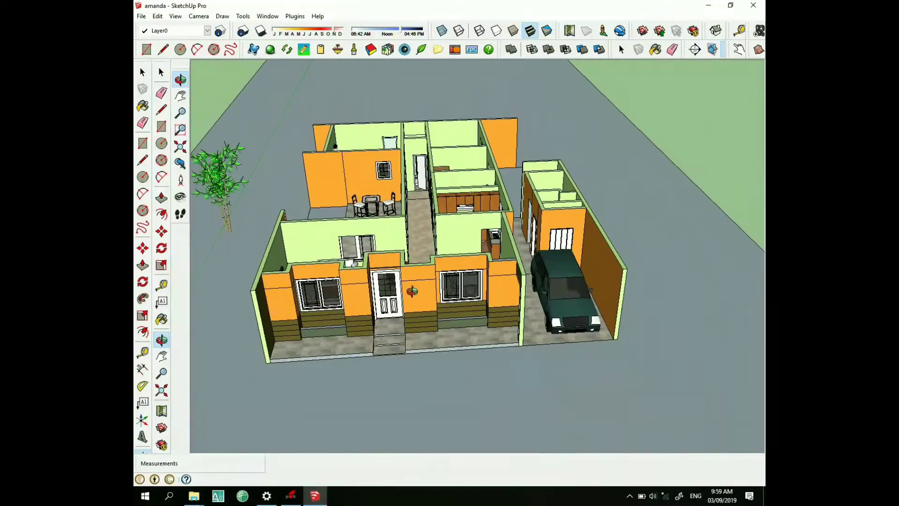
Zoom to the front door at eye level, then back out to the whole house.
scroll(381, 299, up, 2)
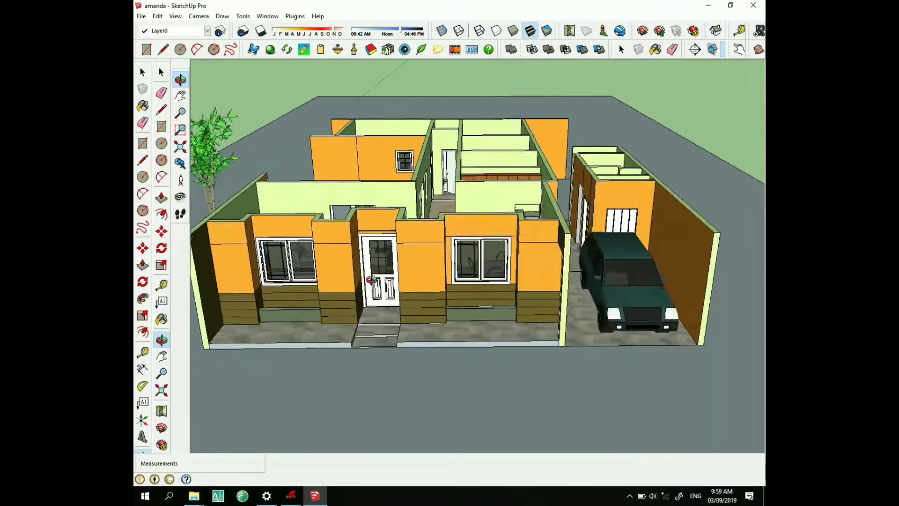
scroll(377, 276, up, 3)
drag(377, 276, 433, 249)
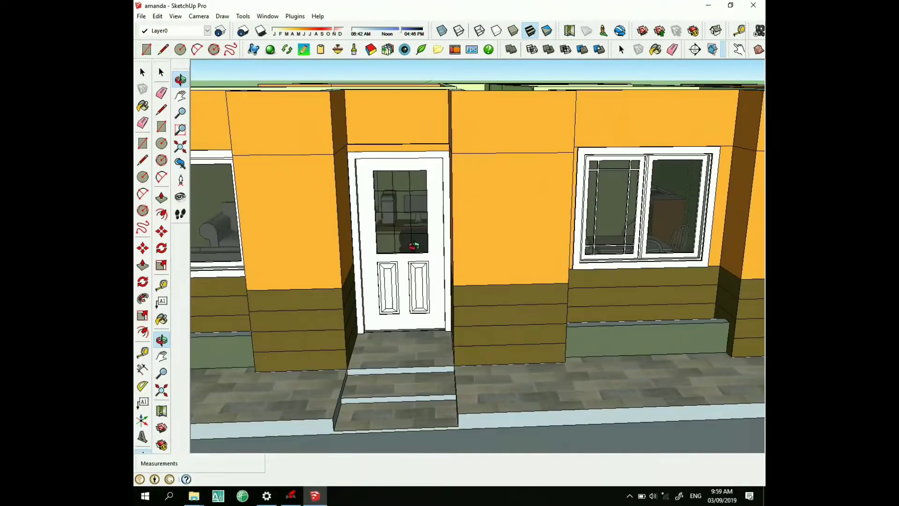
scroll(433, 250, down, 3)
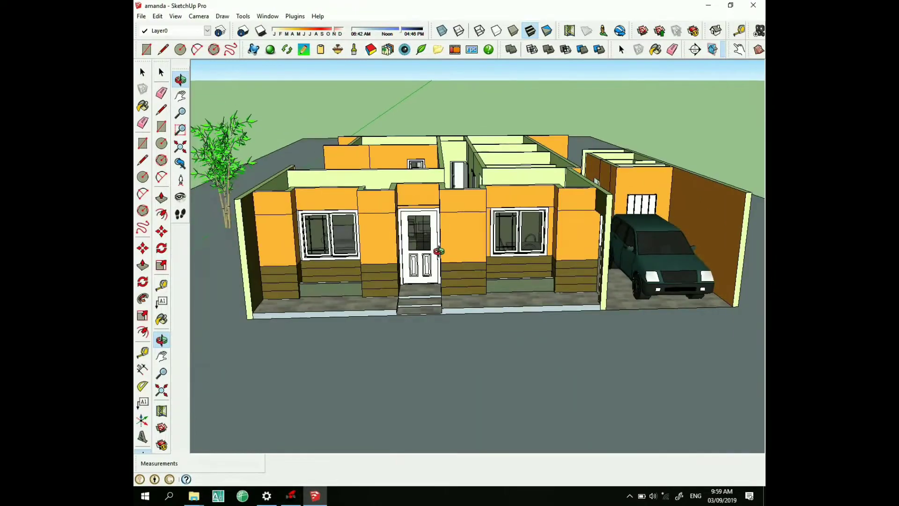
Orbit to an overhead view of the rooms and kitchen, angled toward the living room.
drag(437, 252, 435, 311)
drag(418, 383, 415, 359)
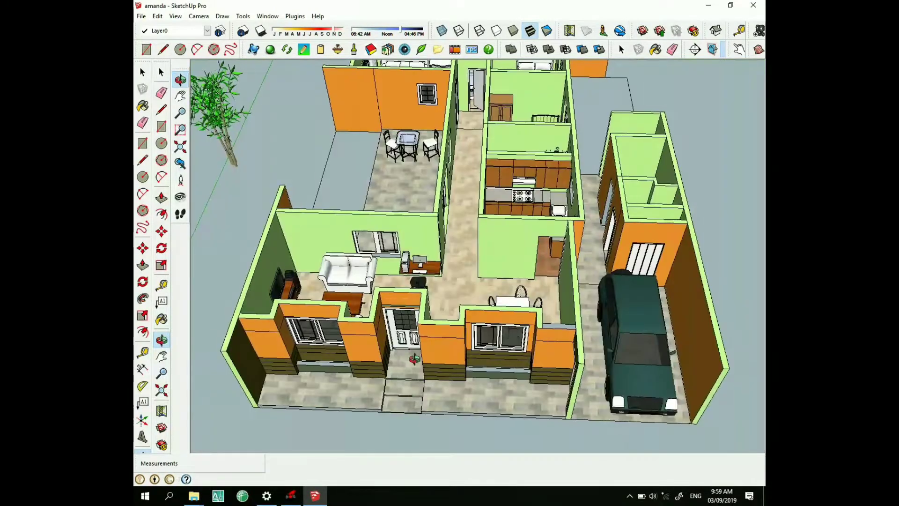
mouse_move(402, 405)
mouse_down()
mouse_move(365, 445)
mouse_move(321, 445)
mouse_up()
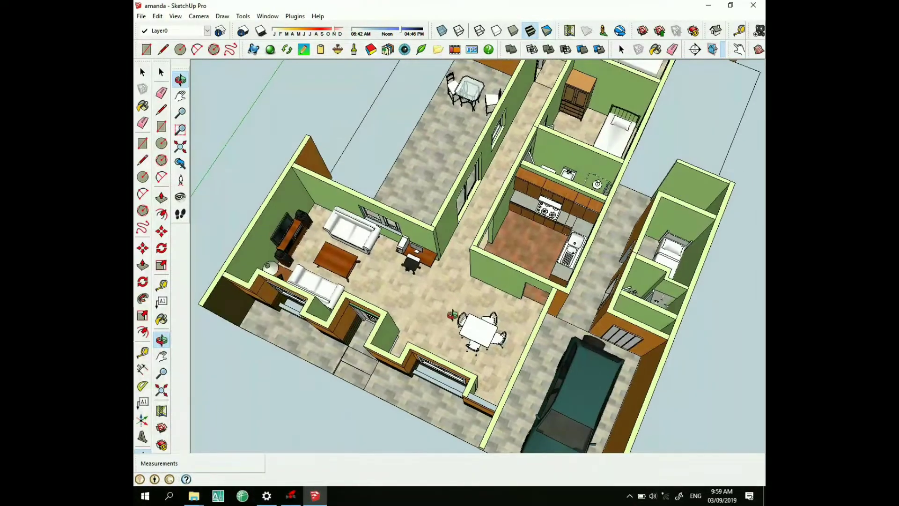
scroll(404, 340, up, 3)
drag(404, 340, 248, 312)
scroll(385, 199, up, 2)
scroll(385, 198, up, 2)
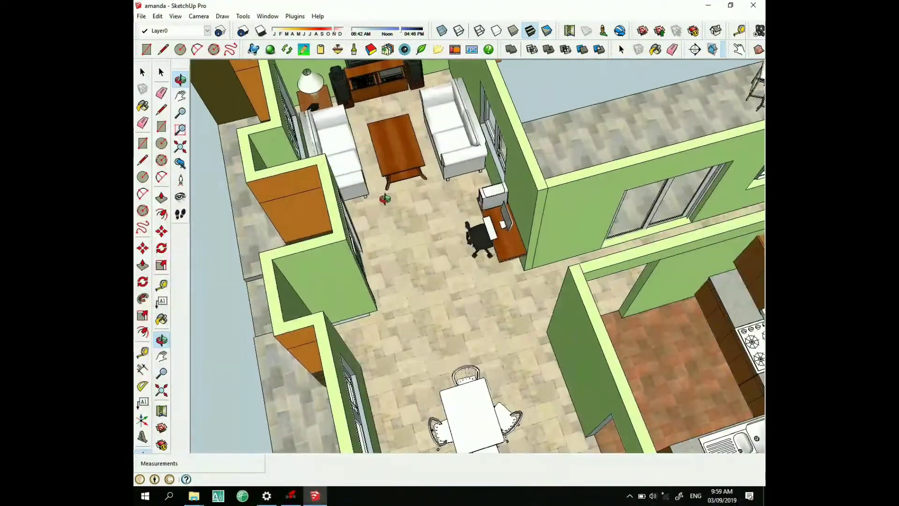
Look down into the living room, centring the sofas, TV and coffee table.
drag(397, 183, 359, 111)
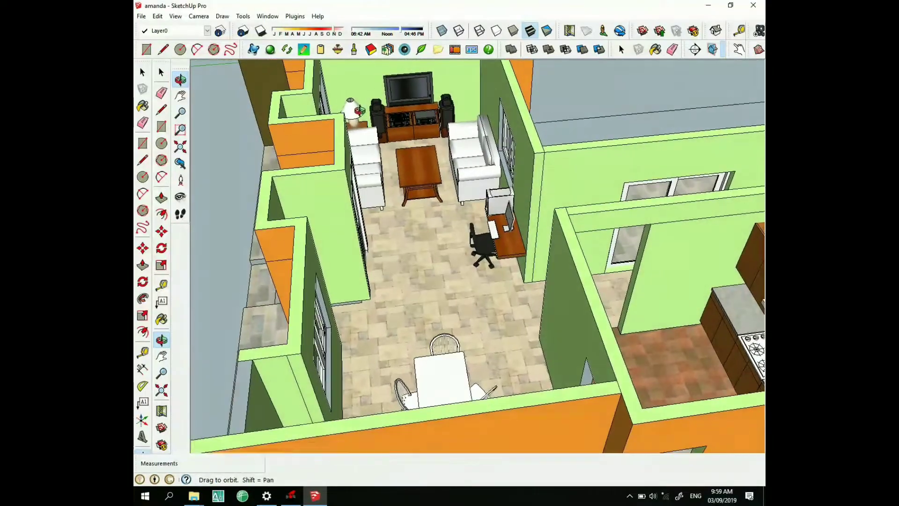
scroll(434, 144, up, 2)
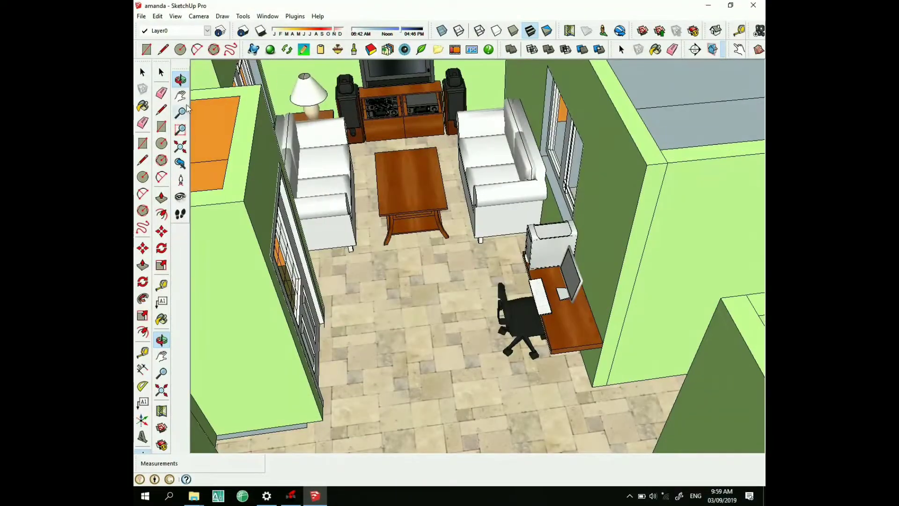
mouse_move(385, 162)
middle_down()
mouse_move(411, 241)
mouse_move(414, 231)
middle_up()
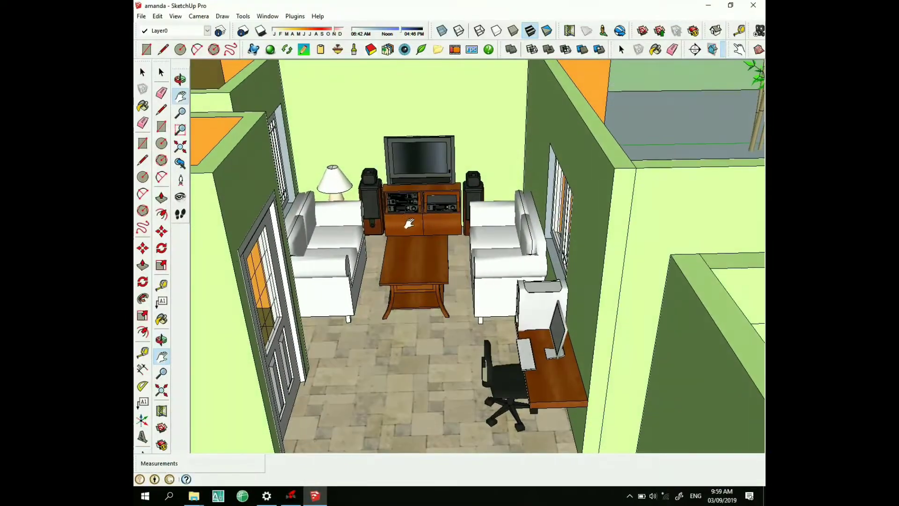
scroll(415, 226, up, 2)
mouse_move(421, 223)
mouse_down()
mouse_move(434, 223)
mouse_move(438, 271)
mouse_up()
scroll(440, 259, down, 1)
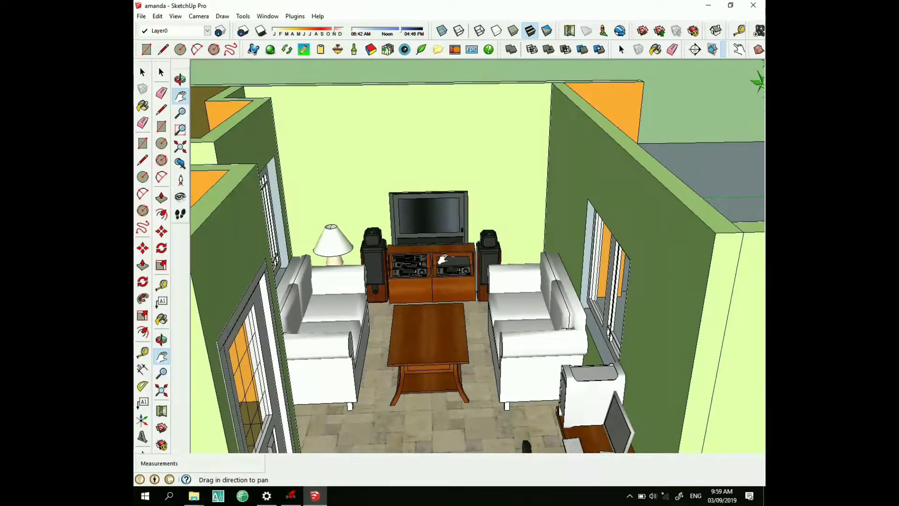
scroll(442, 259, down, 2)
scroll(443, 245, down, 1)
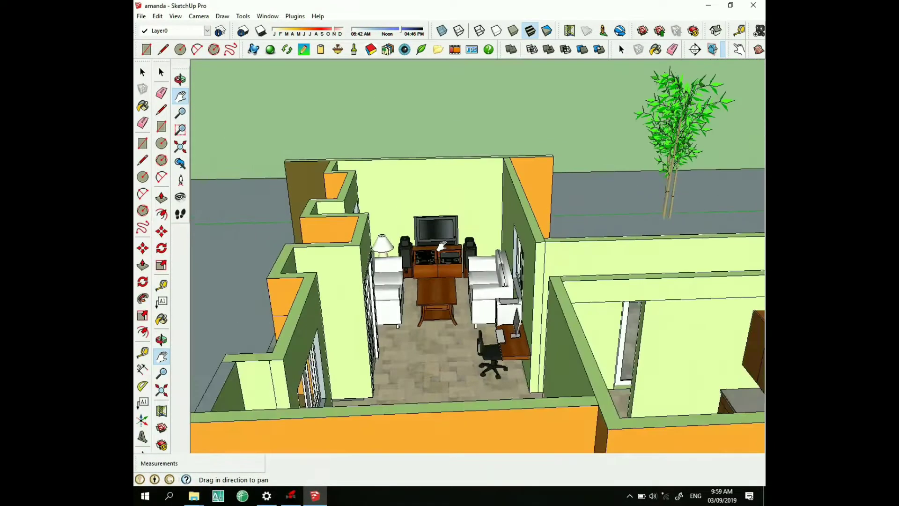
Orbit past the sofa and window wall toward the kitchen and dining area.
mouse_move(443, 306)
middle_down()
mouse_move(487, 442)
mouse_move(525, 442)
mouse_move(446, 266)
middle_up()
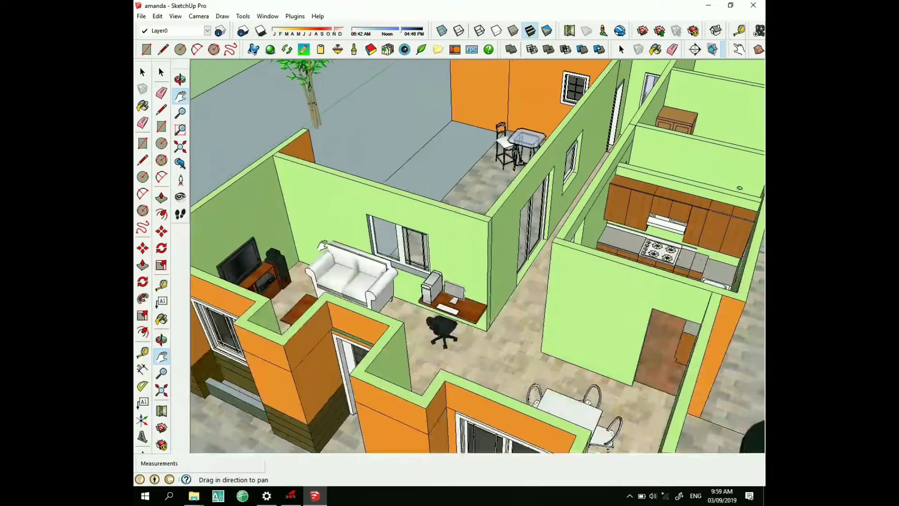
middle_drag(364, 243, 428, 358)
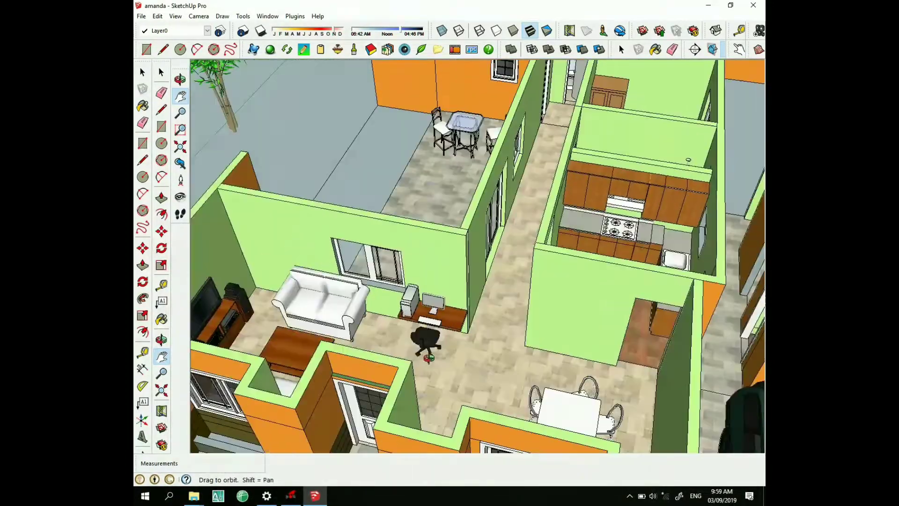
mouse_move(688, 159)
middle_down()
mouse_move(346, 201)
mouse_move(309, 221)
mouse_move(343, 307)
mouse_move(463, 356)
mouse_move(468, 344)
mouse_move(502, 352)
mouse_move(547, 341)
middle_up()
Zoom over the dining area and look through the tiled doorway into the kitchen.
scroll(616, 277, up, 3)
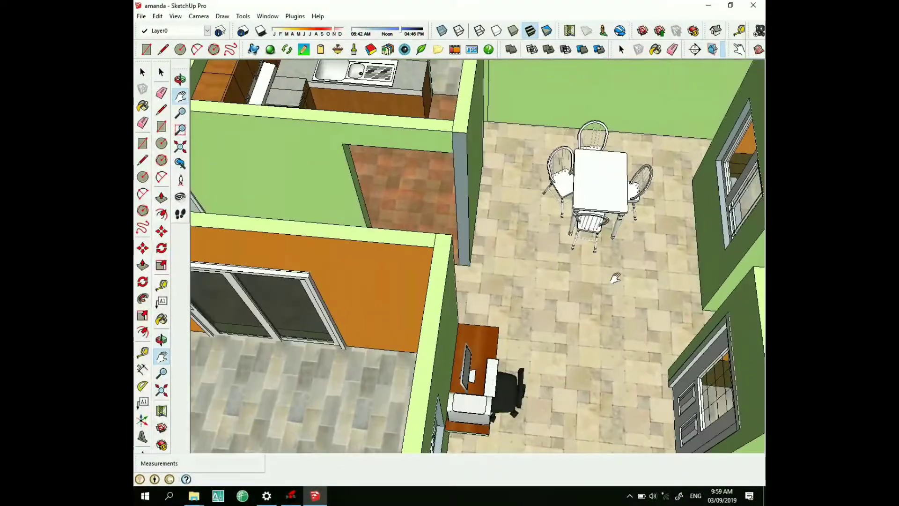
scroll(609, 271, up, 1)
mouse_move(605, 269)
middle_down()
mouse_move(608, 253)
mouse_move(613, 262)
middle_up()
mouse_move(580, 224)
middle_down()
mouse_move(521, 206)
mouse_move(431, 207)
mouse_move(612, 197)
mouse_move(592, 206)
mouse_move(504, 201)
middle_up()
scroll(608, 196, up, 3)
scroll(611, 198, up, 2)
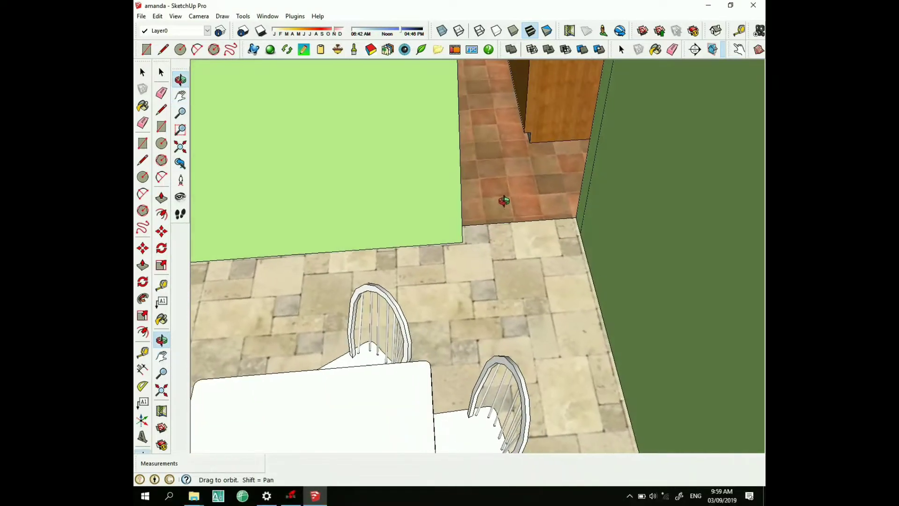
scroll(510, 242, up, 2)
mouse_move(506, 245)
middle_down()
mouse_move(495, 281)
mouse_move(502, 310)
mouse_move(486, 231)
mouse_move(476, 245)
middle_up()
Pull back to a top-down view of the kitchen and the car in the carport.
scroll(484, 227, up, 2)
scroll(485, 227, up, 1)
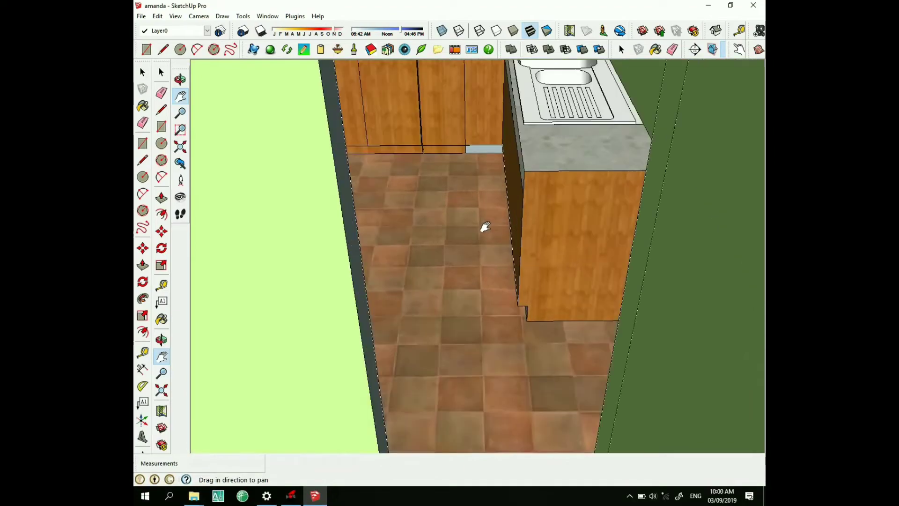
scroll(484, 234, down, 1)
scroll(483, 257, down, 3)
scroll(475, 206, down, 3)
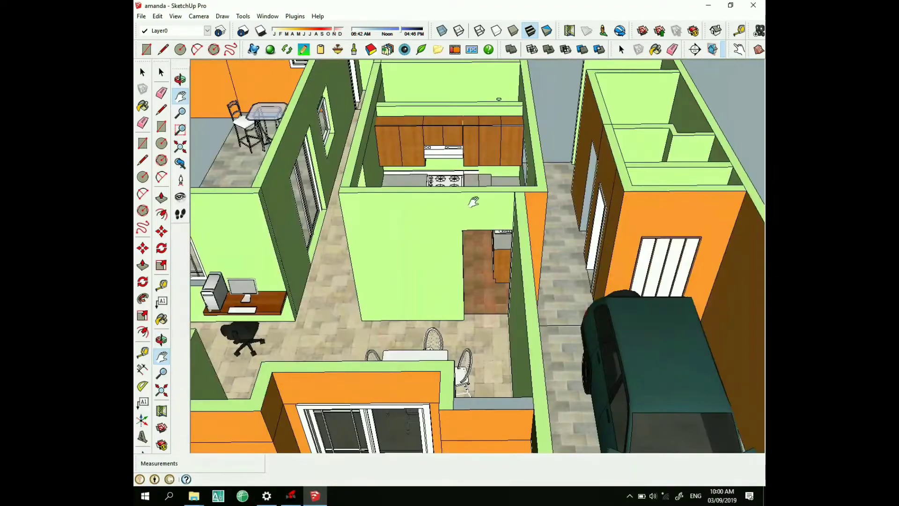
middle_drag(473, 201, 468, 345)
scroll(445, 286, down, 2)
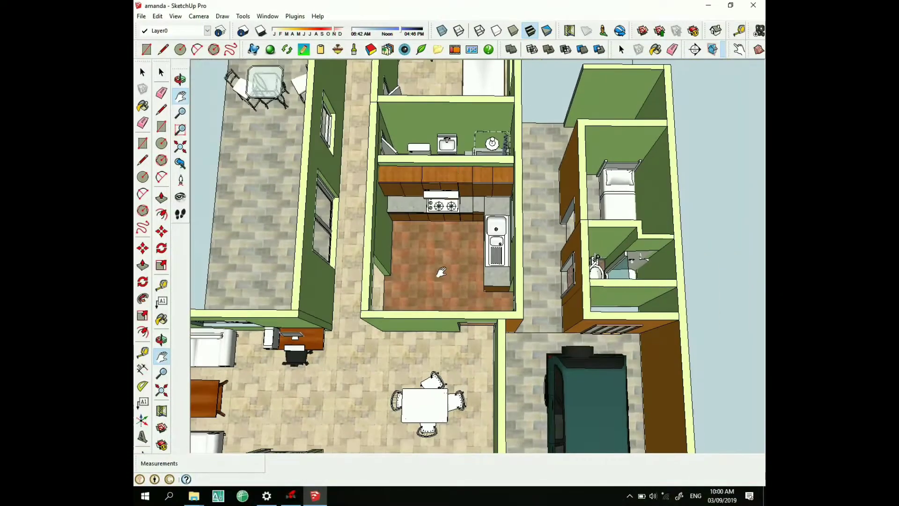
scroll(447, 263, down, 1)
mouse_move(447, 264)
mouse_down()
mouse_move(517, 279)
mouse_move(456, 266)
mouse_move(451, 275)
mouse_up()
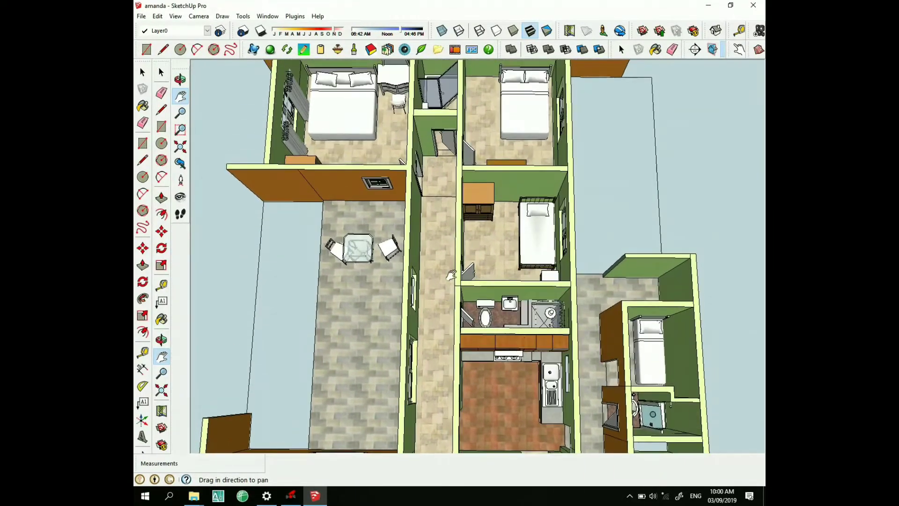
Zoom into the small single-bed bedroom and orbit around its wall and door.
drag(433, 244, 424, 284)
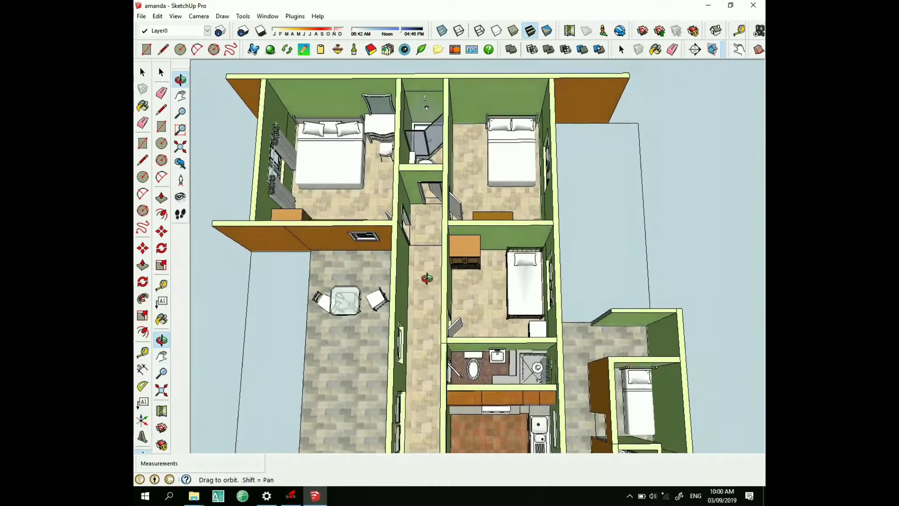
scroll(482, 304, up, 3)
scroll(483, 303, up, 3)
scroll(482, 303, up, 2)
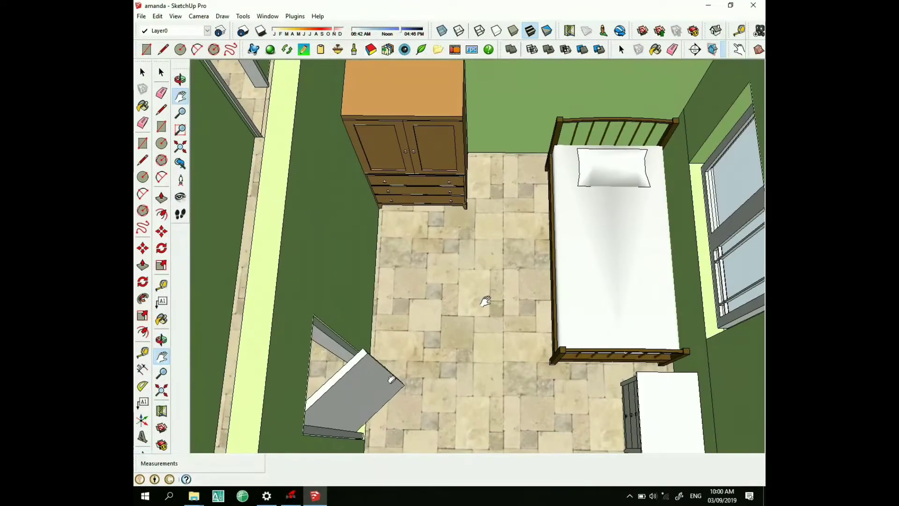
mouse_move(483, 303)
middle_down()
mouse_move(487, 263)
mouse_move(542, 331)
mouse_move(606, 353)
mouse_move(648, 317)
mouse_move(621, 316)
mouse_move(649, 278)
middle_up()
mouse_move(603, 320)
middle_down()
mouse_move(648, 277)
mouse_move(619, 351)
mouse_move(554, 313)
mouse_move(593, 344)
middle_up()
scroll(585, 337, down, 3)
shift+middle_drag(582, 265, 433, 178)
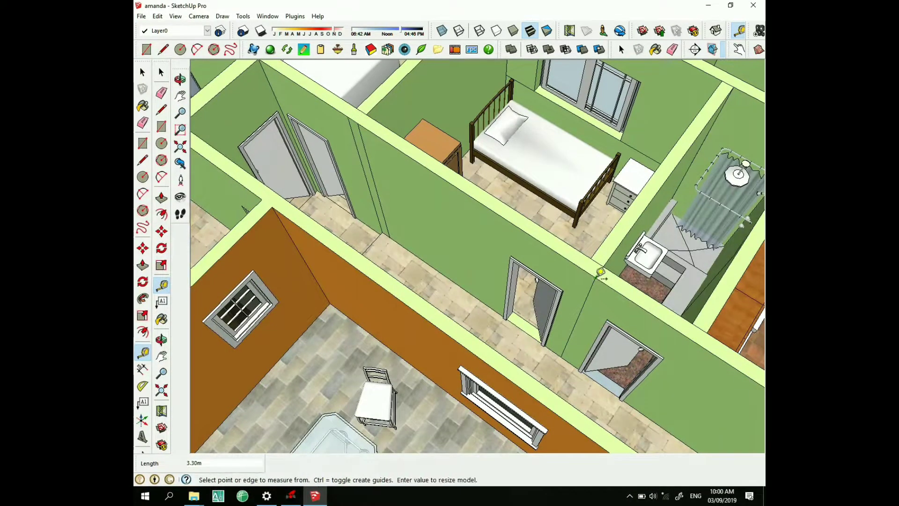
Place a 3.15m dimension along the hallway wall with the Dimension tool.
click(243, 17)
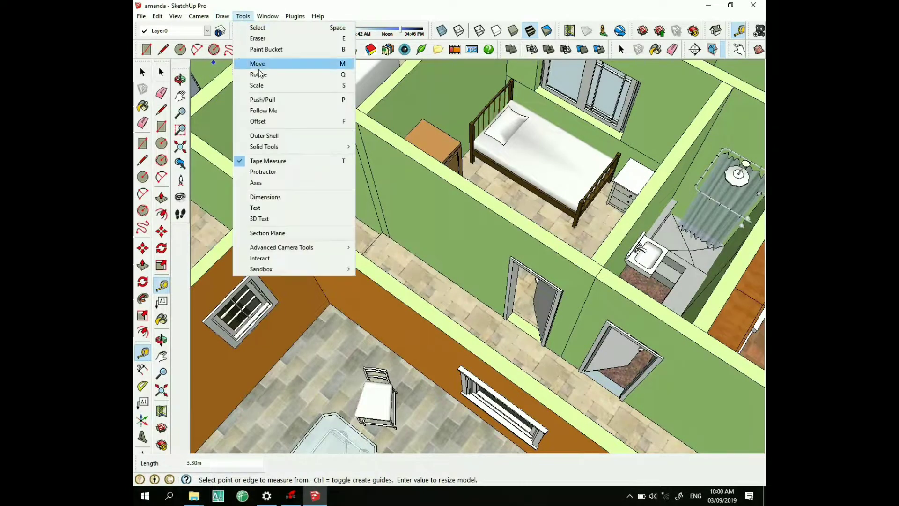
click(265, 197)
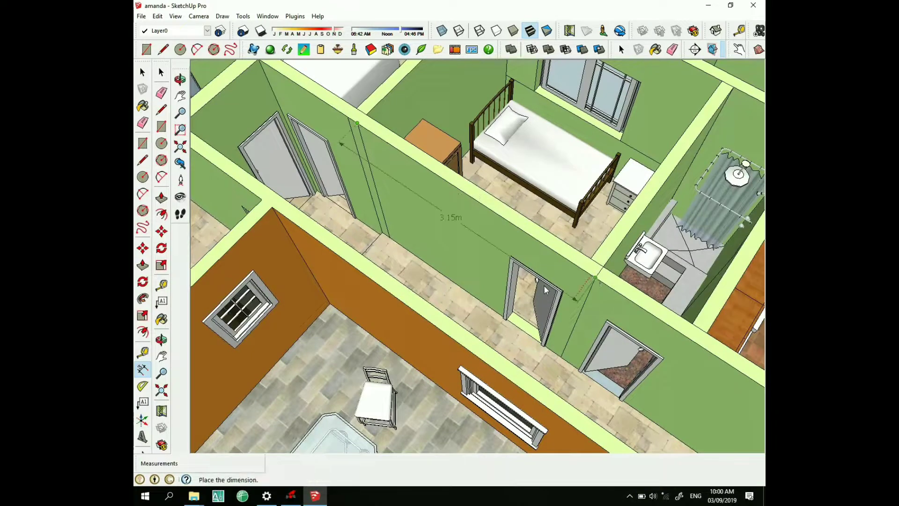
click(495, 242)
Zoom out and orbit to a more top-down view of the house.
scroll(510, 220, down, 3)
scroll(509, 227, down, 1)
mouse_move(509, 226)
middle_down()
mouse_move(549, 251)
mouse_move(462, 189)
middle_up()
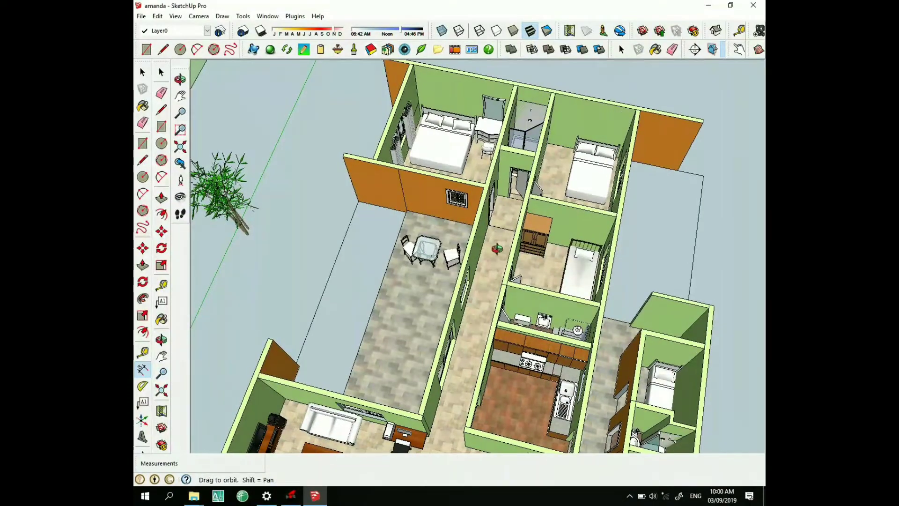
Zoom and orbit down onto the master bedroom's double bed, dresser, wardrobe and en-suite.
scroll(461, 189, up, 2)
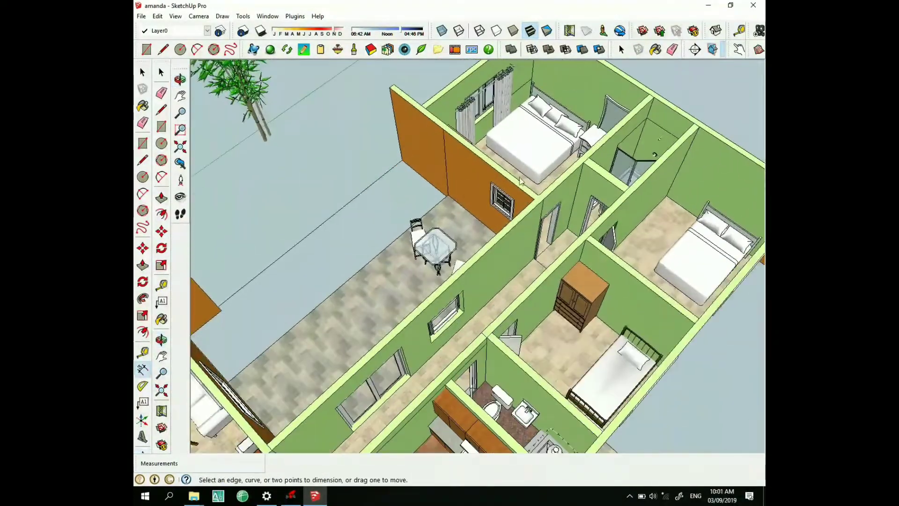
scroll(530, 183, up, 1)
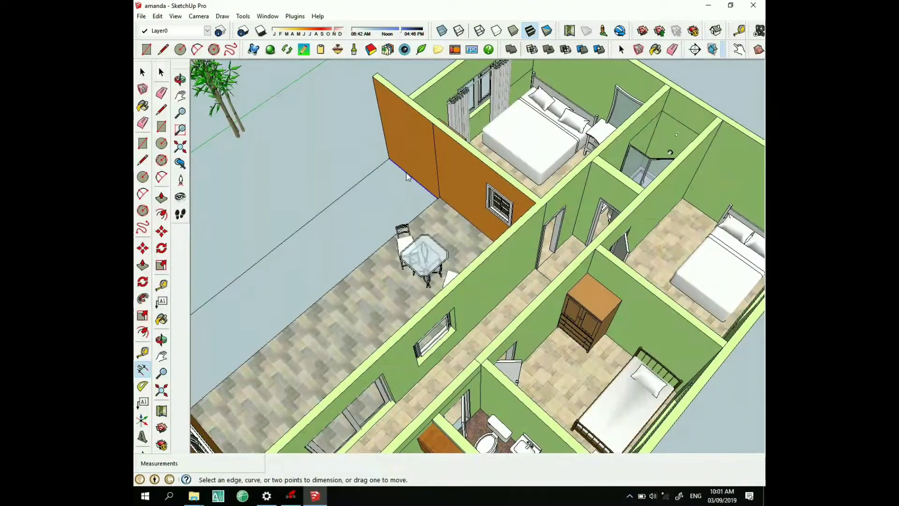
mouse_move(503, 149)
middle_down()
mouse_move(478, 351)
mouse_move(487, 298)
mouse_move(354, 247)
mouse_move(465, 311)
middle_up()
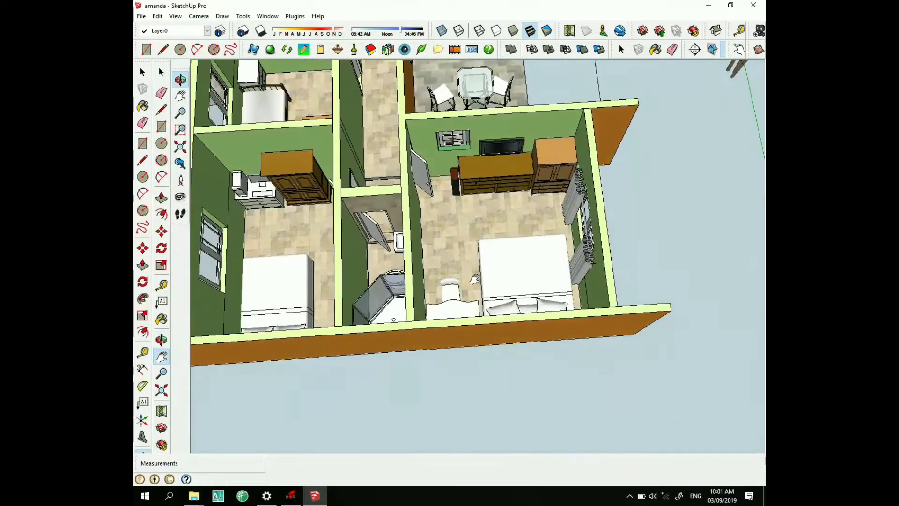
scroll(496, 248, up, 3)
scroll(498, 249, up, 2)
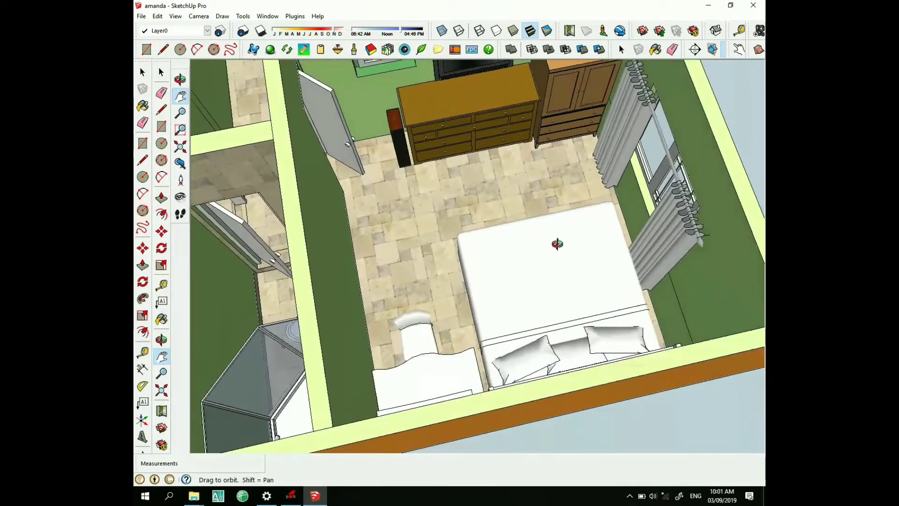
mouse_move(511, 259)
middle_down()
mouse_move(608, 232)
mouse_move(596, 241)
mouse_move(582, 213)
mouse_move(612, 269)
mouse_move(603, 275)
mouse_move(538, 245)
mouse_move(606, 255)
mouse_move(342, 177)
mouse_move(409, 252)
middle_up()
scroll(412, 243, down, 2)
scroll(393, 233, down, 4)
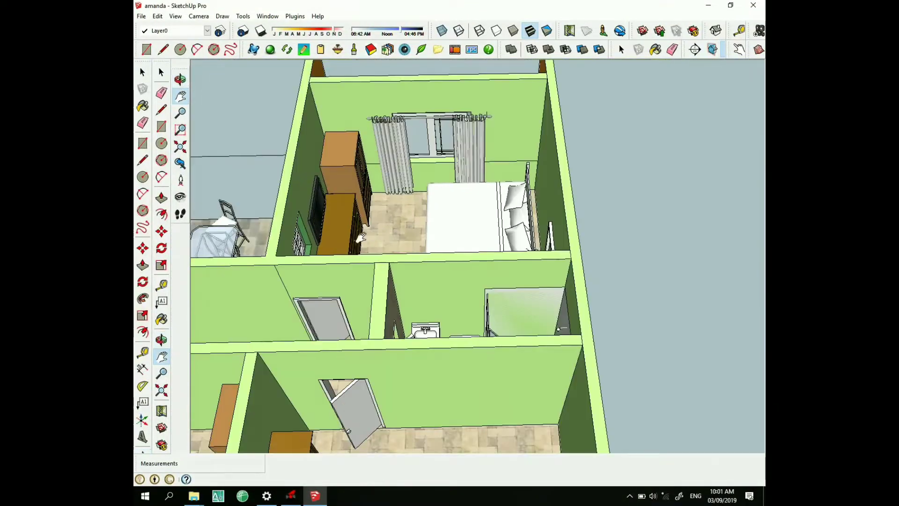
scroll(371, 275, up, 3)
mouse_move(452, 327)
middle_down()
mouse_move(501, 361)
mouse_move(674, 395)
mouse_move(557, 335)
mouse_move(561, 346)
mouse_move(469, 348)
middle_up()
scroll(703, 386, up, 2)
Open the Materials panel and orbit over the bedroom and bathroom.
key(h)
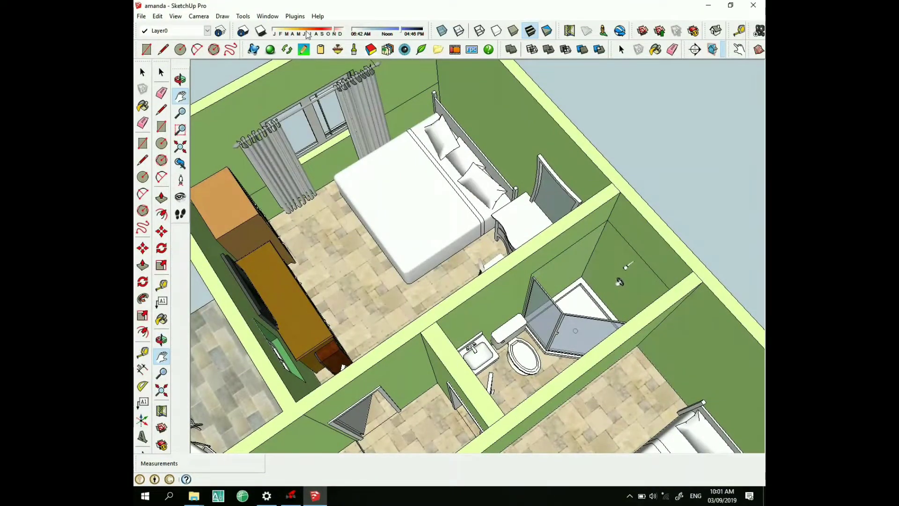
click(267, 17)
click(281, 52)
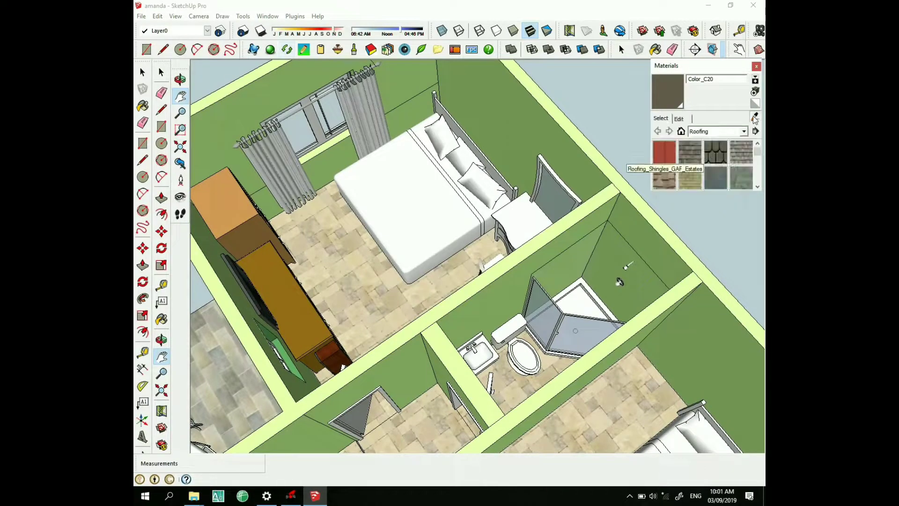
key(o)
drag(420, 364, 349, 274)
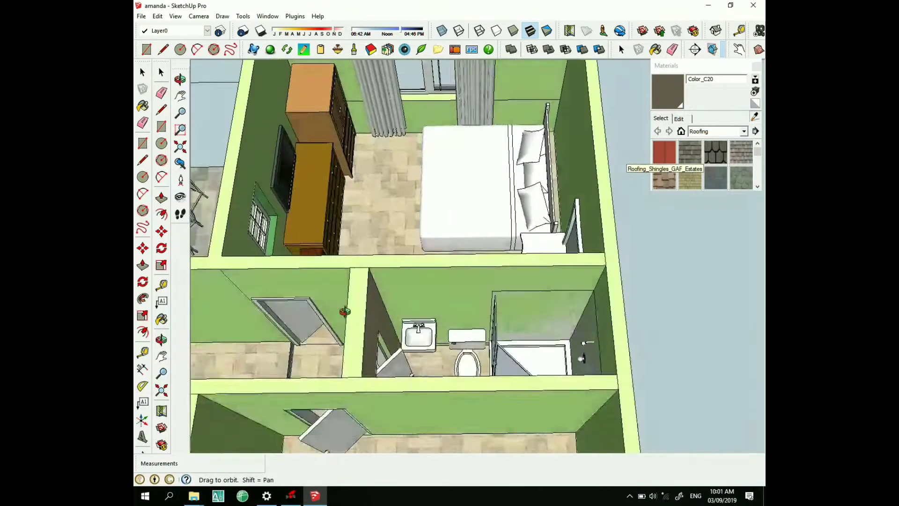
Sample Tile_Various_Tan and paint it onto the en-suite walls, then close Materials.
key(b)
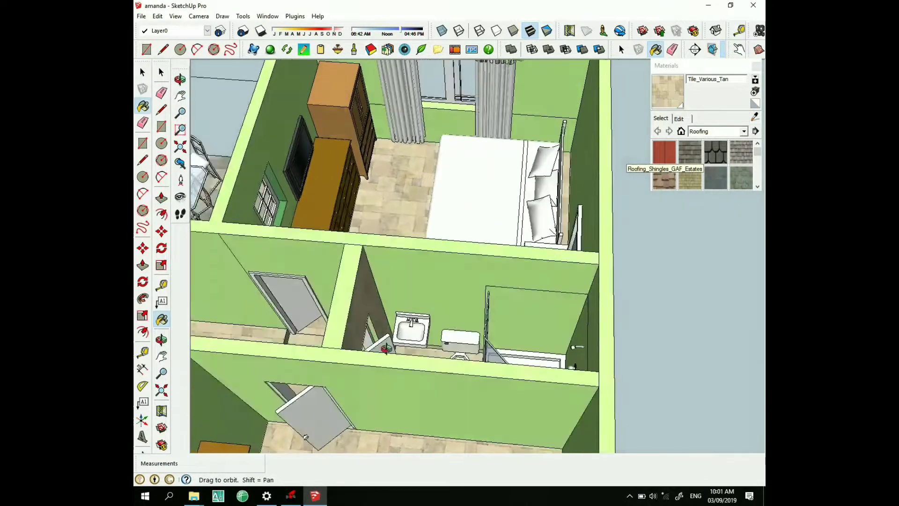
middle_drag(348, 280, 457, 315)
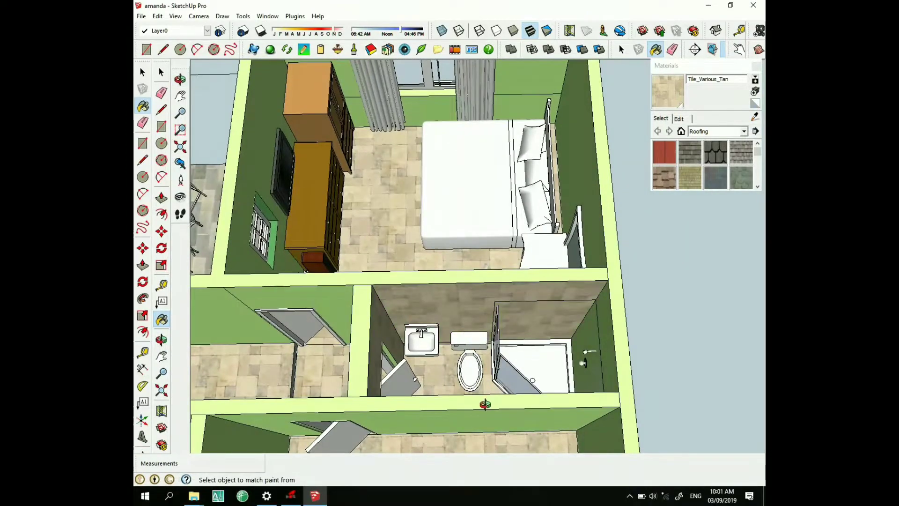
middle_drag(485, 403, 565, 400)
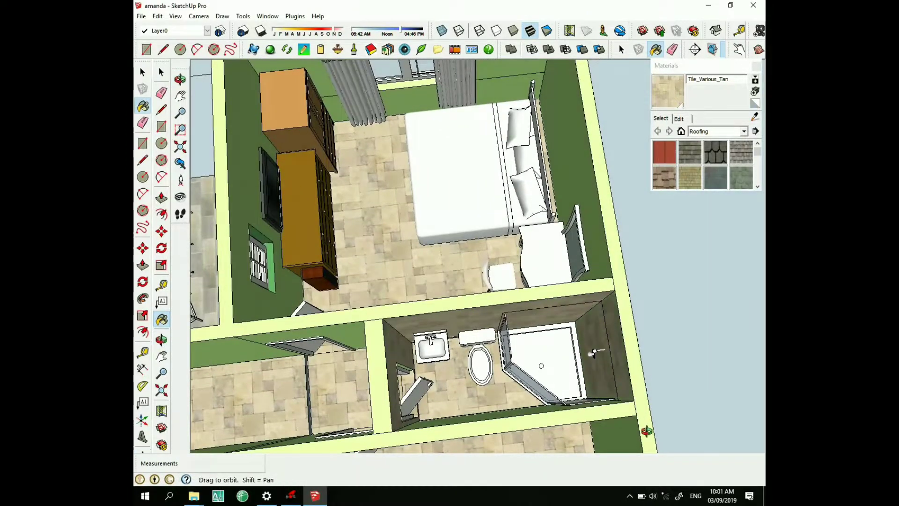
mouse_move(646, 431)
middle_down()
mouse_move(632, 380)
mouse_move(504, 379)
mouse_move(484, 318)
mouse_move(607, 188)
middle_up()
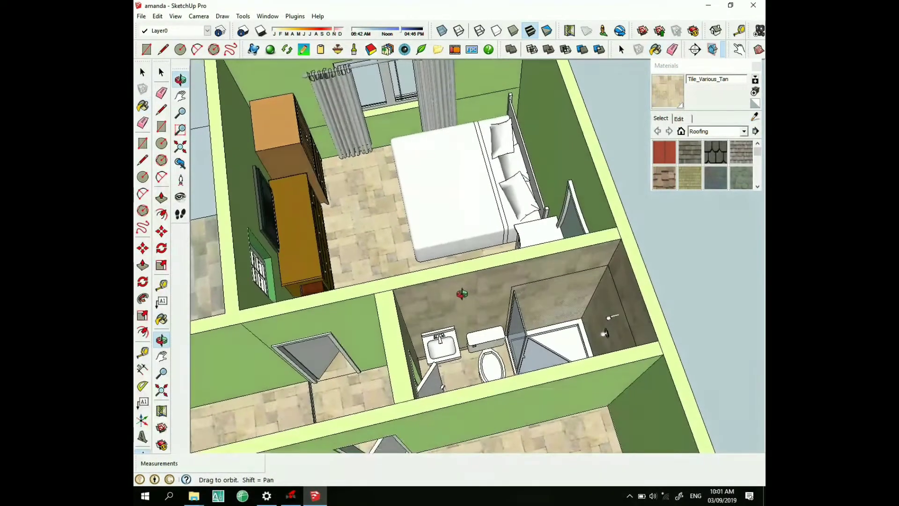
click(754, 66)
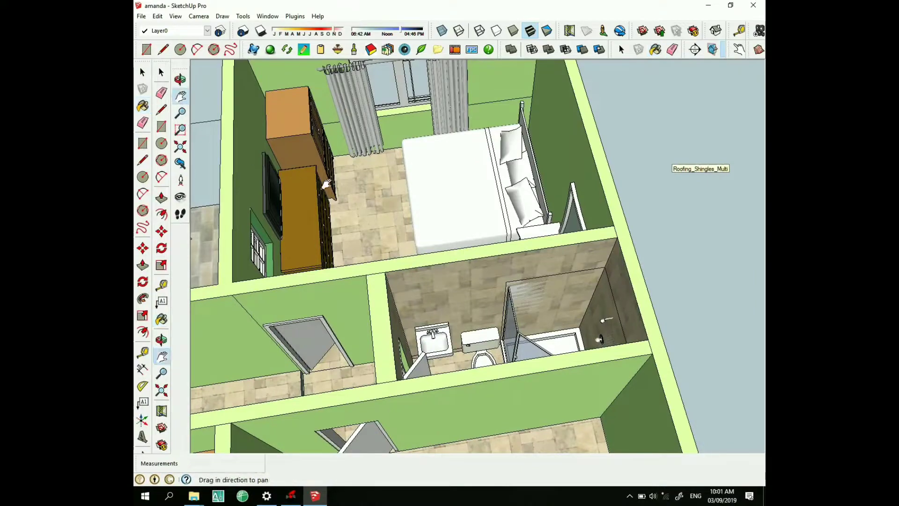
Tilt top-down over the bedroom and bathroom and zoom in on the bathroom door.
mouse_move(340, 174)
shift+middle_down()
mouse_move(327, 261)
mouse_move(478, 365)
mouse_move(531, 362)
mouse_move(530, 328)
mouse_move(573, 255)
shift+middle_up()
scroll(531, 362, up, 2)
scroll(530, 362, up, 2)
scroll(530, 362, up, 2)
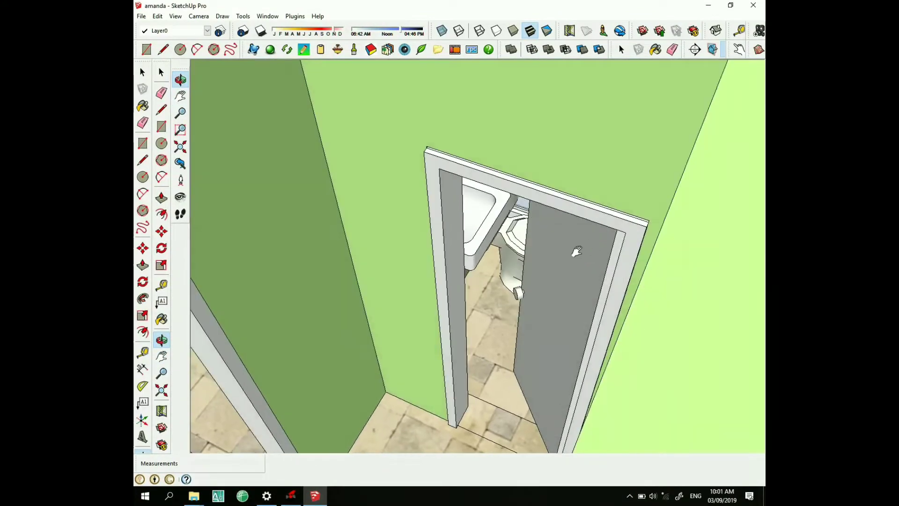
scroll(573, 255, up, 3)
mouse_move(519, 250)
middle_down()
mouse_move(527, 237)
mouse_move(525, 263)
middle_up()
scroll(487, 217, up, 3)
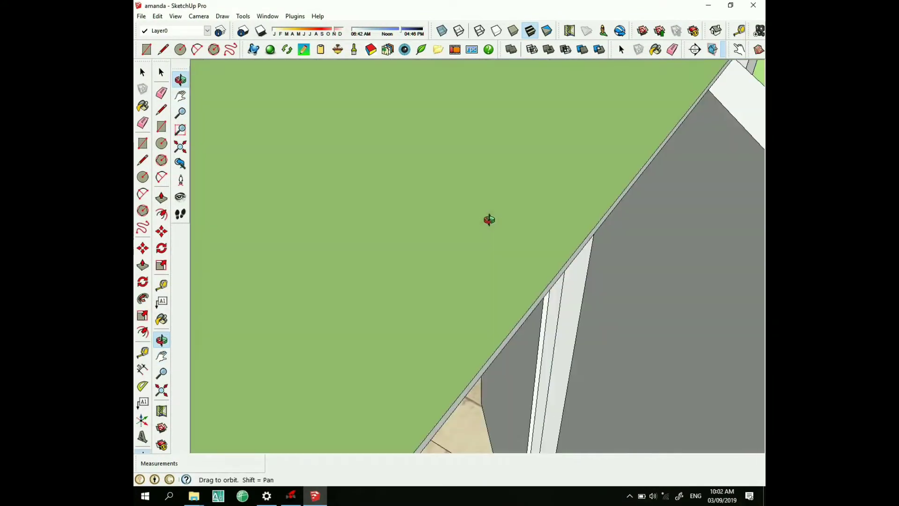
scroll(499, 221, up, 2)
Shift the view across the sink and toilet behind the bathroom door.
scroll(499, 221, down, 3)
scroll(509, 223, down, 3)
scroll(513, 225, up, 2)
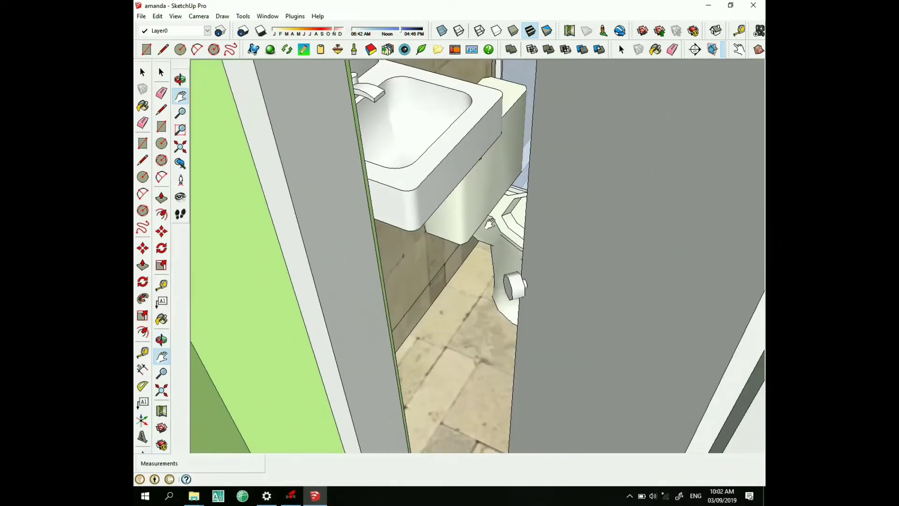
mouse_move(515, 225)
shift+middle_down()
mouse_move(490, 223)
mouse_move(482, 237)
mouse_move(521, 238)
shift+middle_up()
scroll(521, 238, down, 2)
scroll(519, 235, down, 3)
scroll(517, 231, down, 2)
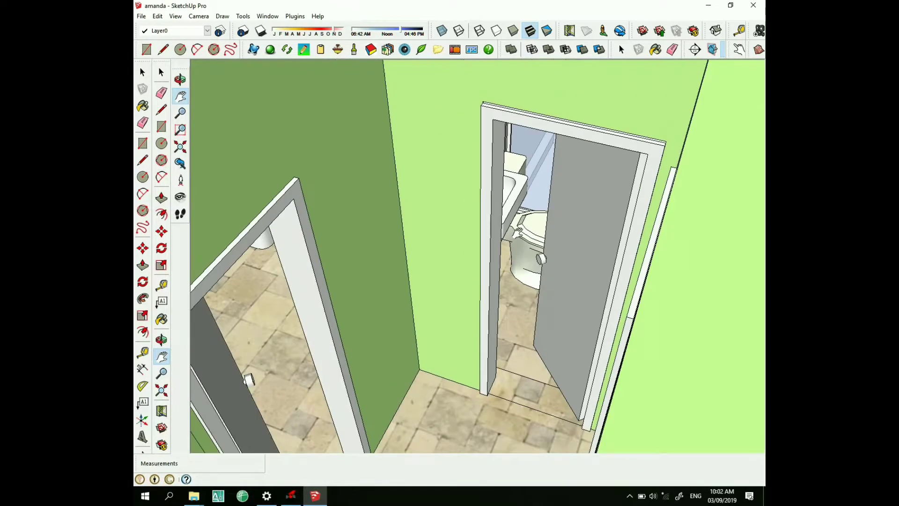
Straighten the door frames and zoom back out to the hallway doorway.
mouse_move(542, 293)
middle_down()
mouse_move(586, 280)
mouse_move(514, 234)
mouse_move(422, 206)
middle_up()
scroll(521, 296, down, 3)
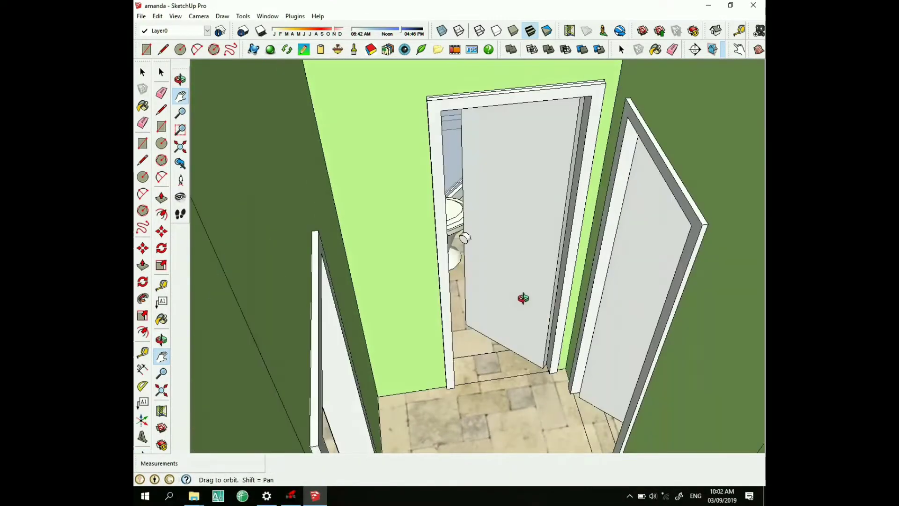
scroll(552, 301, down, 2)
scroll(385, 229, up, 1)
scroll(385, 230, down, 3)
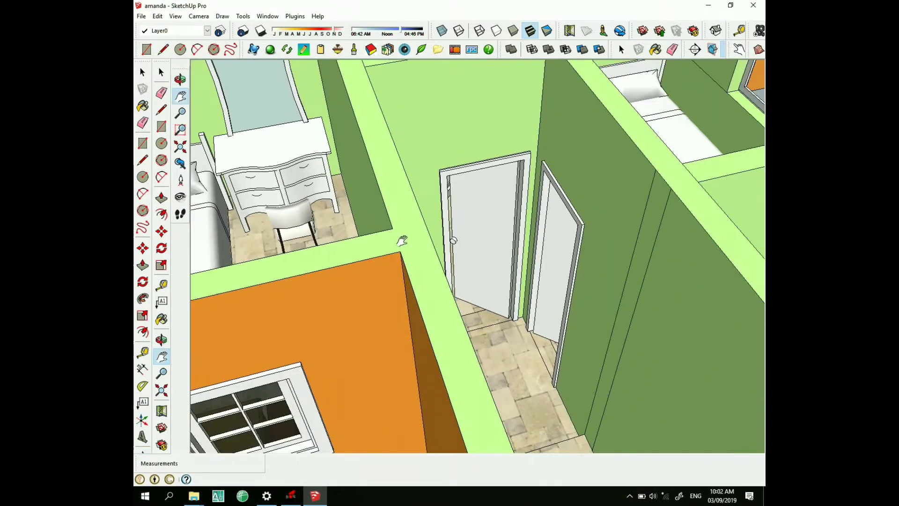
scroll(401, 238, down, 3)
Zoom out and tilt over the rooms, raising the whole house in view.
scroll(401, 239, down, 2)
middle_drag(468, 290, 488, 311)
scroll(488, 311, down, 2)
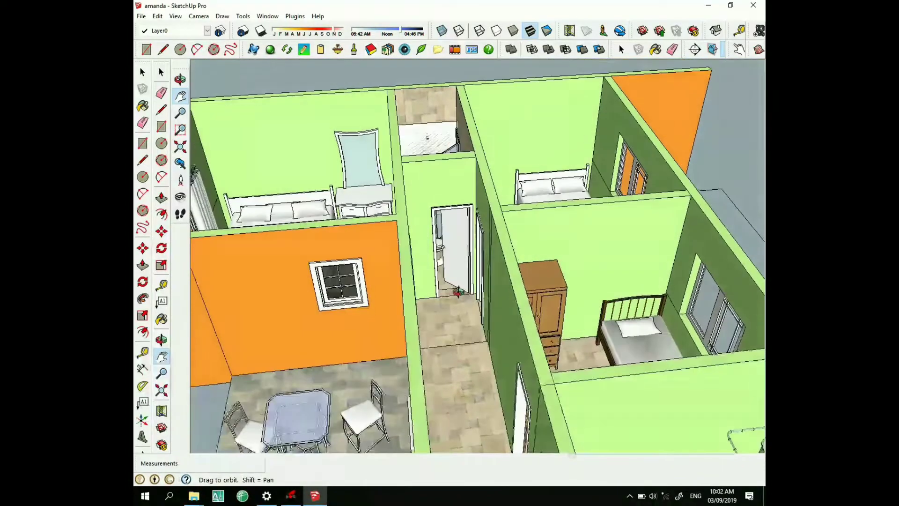
scroll(468, 299, down, 2)
scroll(445, 290, down, 2)
scroll(421, 280, down, 2)
scroll(421, 280, down, 2)
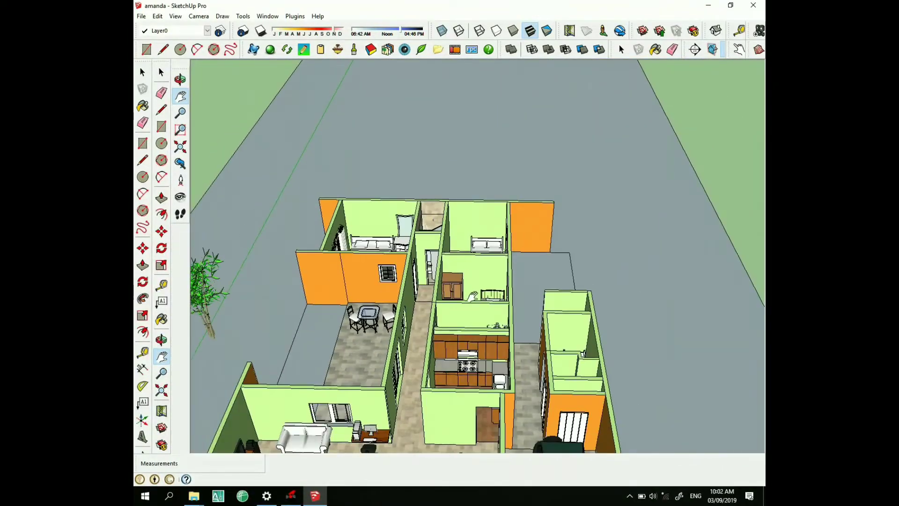
scroll(477, 356, down, 1)
drag(450, 329, 526, 345)
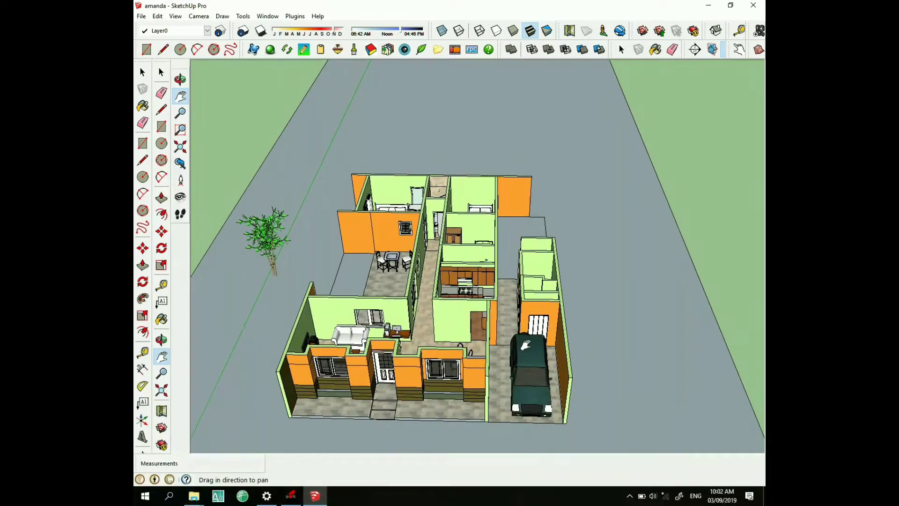
Zoom in and lower the camera to face the car in the carport.
scroll(529, 393, up, 3)
scroll(519, 382, up, 3)
scroll(507, 368, up, 2)
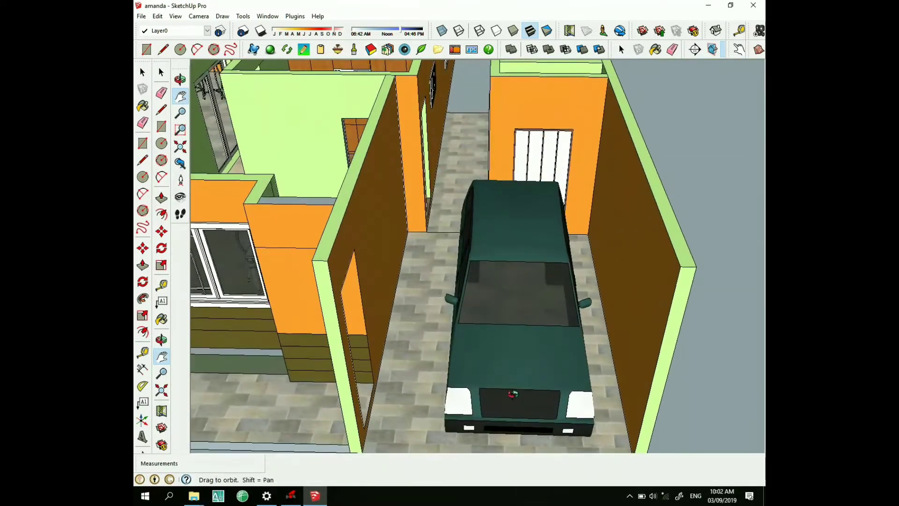
scroll(495, 350, up, 2)
mouse_move(495, 349)
middle_down()
mouse_move(484, 327)
mouse_move(516, 324)
mouse_move(471, 300)
mouse_move(415, 302)
middle_up()
scroll(495, 318, up, 2)
scroll(470, 289, up, 2)
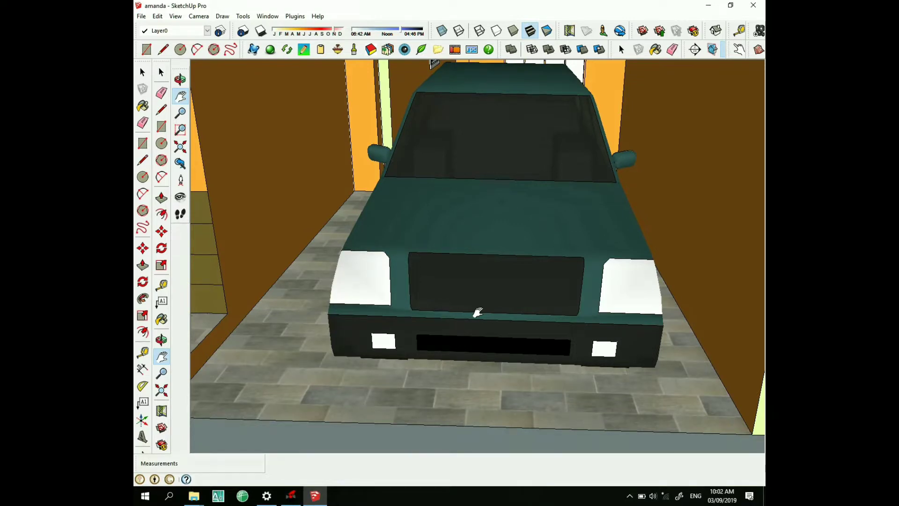
Centre the carport and car, then orbit up to look down into the house interior.
key(o)
scroll(431, 305, down, 3)
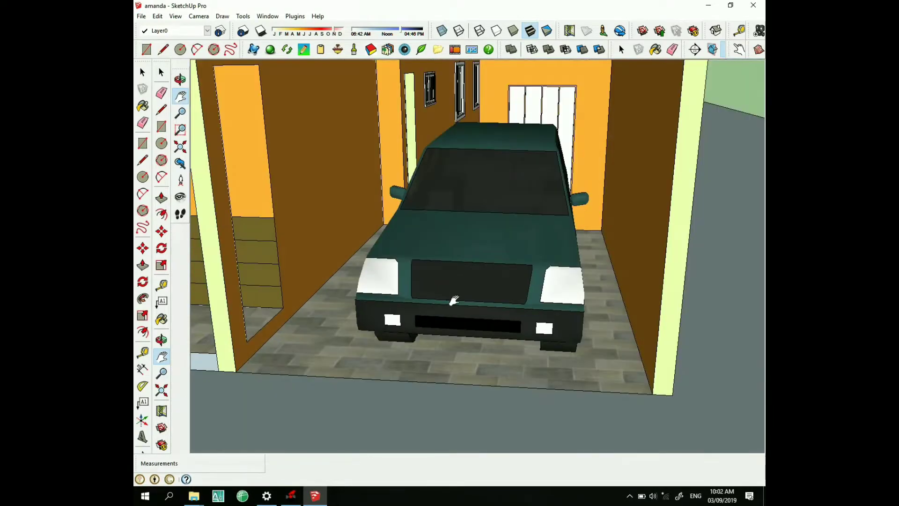
mouse_move(453, 299)
mouse_down()
mouse_move(461, 260)
mouse_move(450, 230)
mouse_up()
scroll(450, 230, down, 3)
key(h)
scroll(474, 286, down, 2)
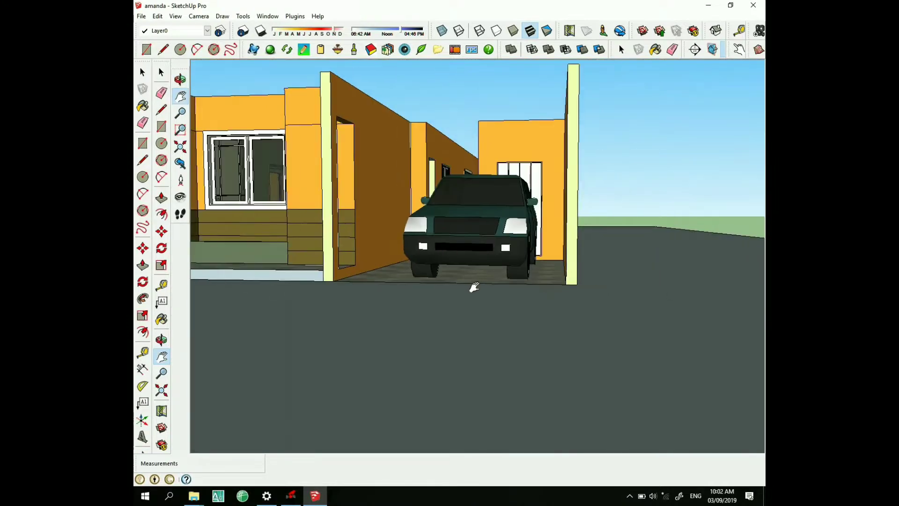
drag(461, 216, 419, 352)
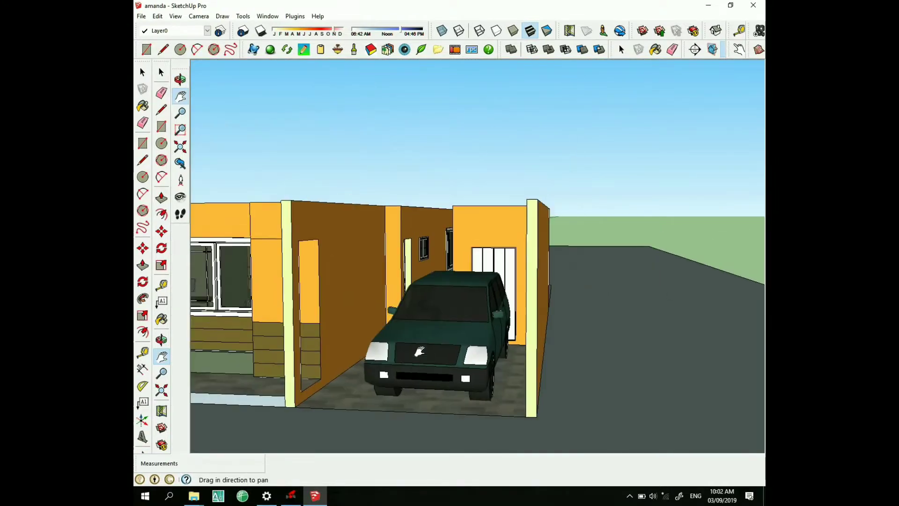
middle_drag(482, 341, 524, 366)
Zoom in on the small bathroom and centre its toilet in the view.
scroll(524, 367, up, 3)
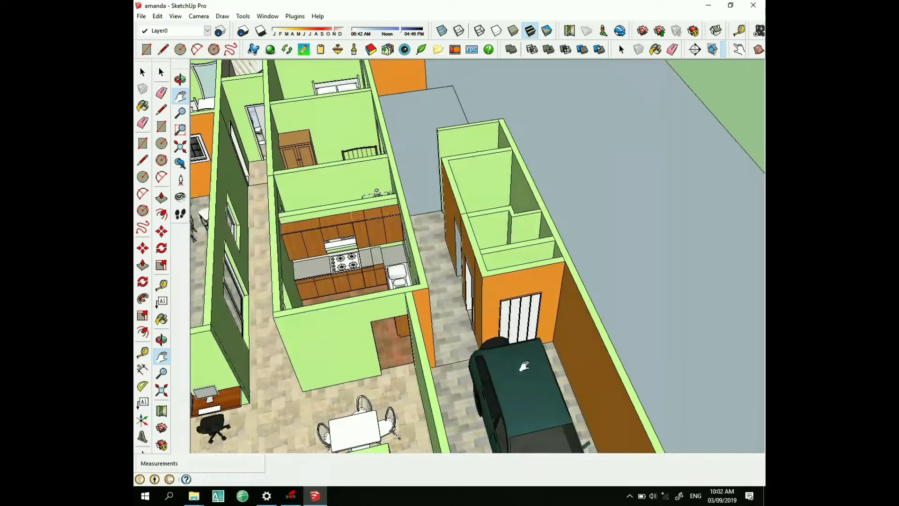
scroll(476, 297, up, 1)
scroll(487, 295, up, 2)
scroll(506, 292, up, 2)
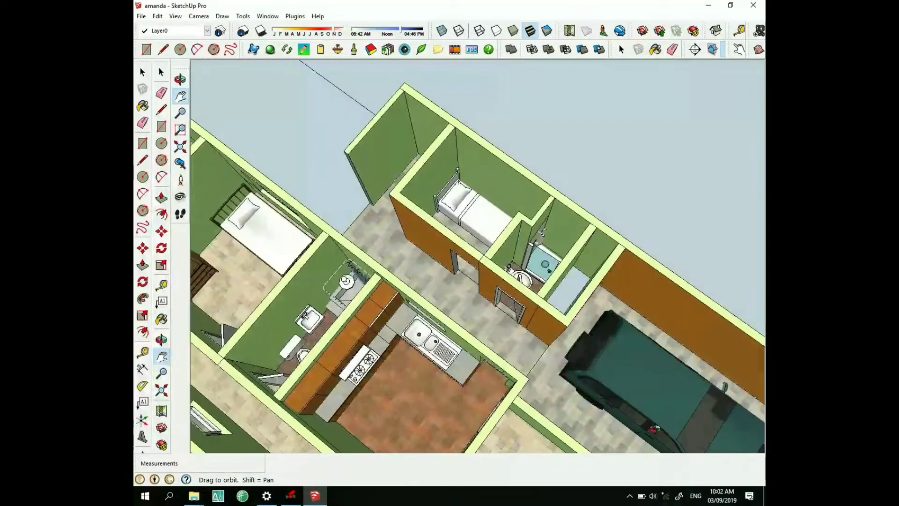
scroll(523, 289, up, 2)
scroll(522, 290, up, 1)
scroll(521, 285, up, 1)
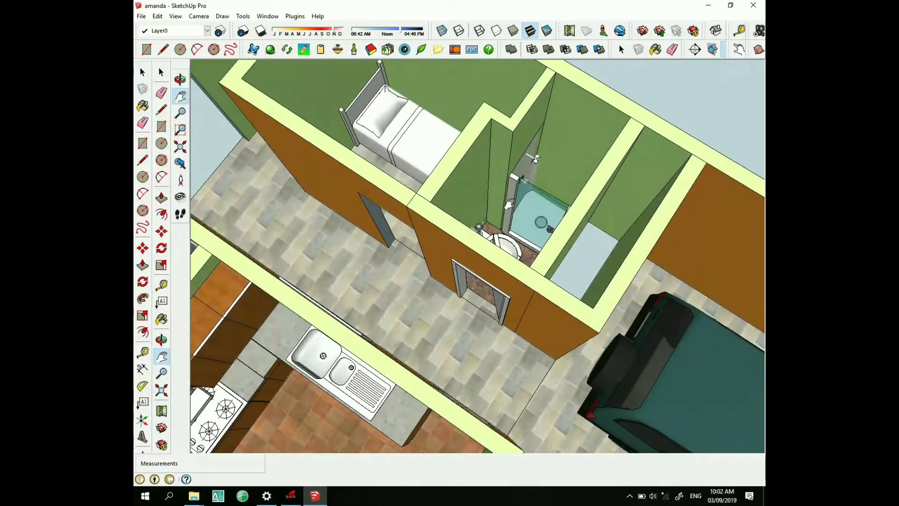
scroll(535, 158, up, 2)
scroll(531, 188, up, 2)
scroll(526, 220, up, 2)
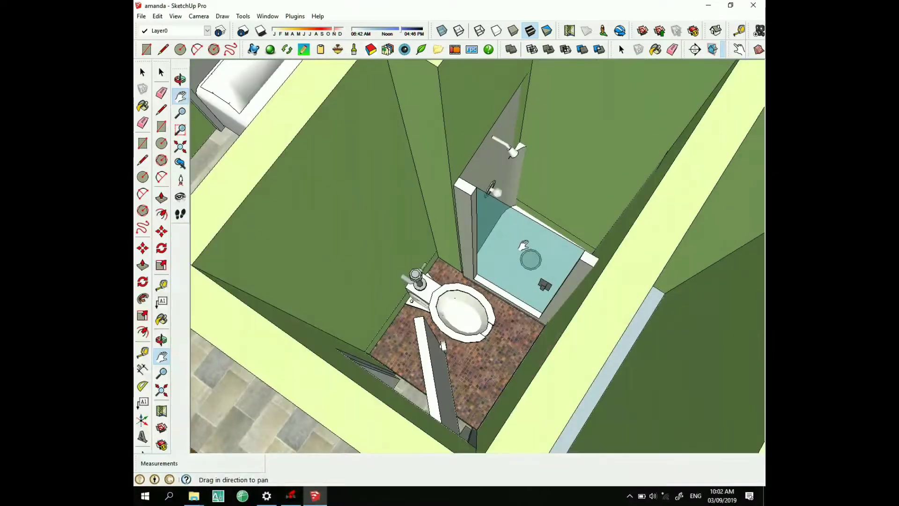
middle_drag(523, 253, 523, 249)
Look straight down from Top view, tilt briefly into perspective, then return to Top view.
key(F2)
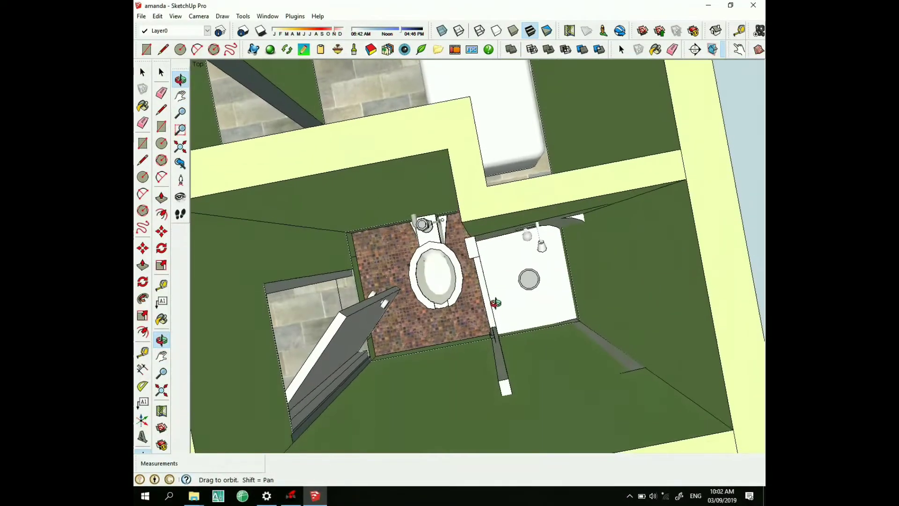
middle_drag(494, 301, 559, 266)
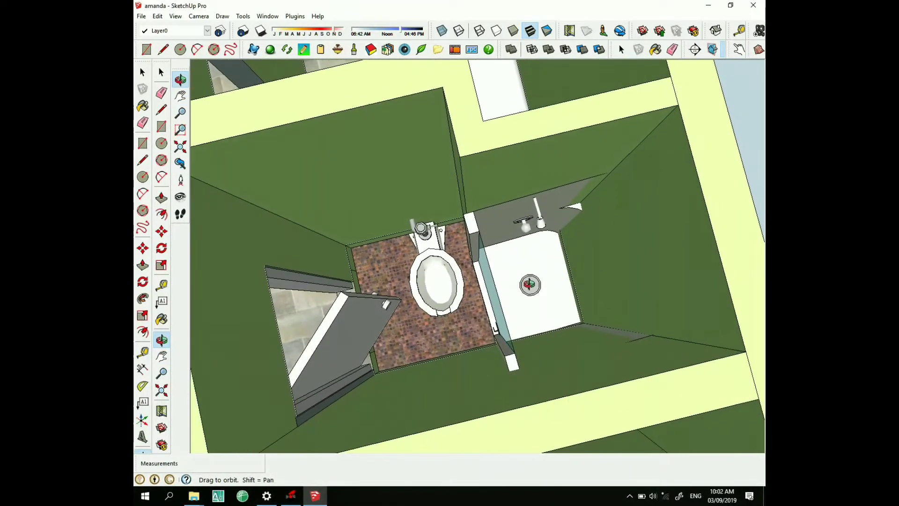
scroll(557, 263, down, 3)
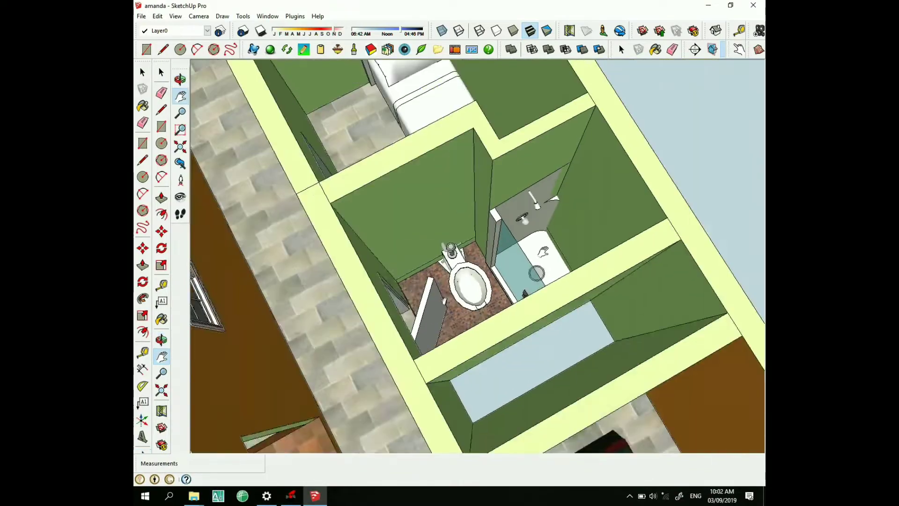
scroll(546, 256, down, 3)
key(F2)
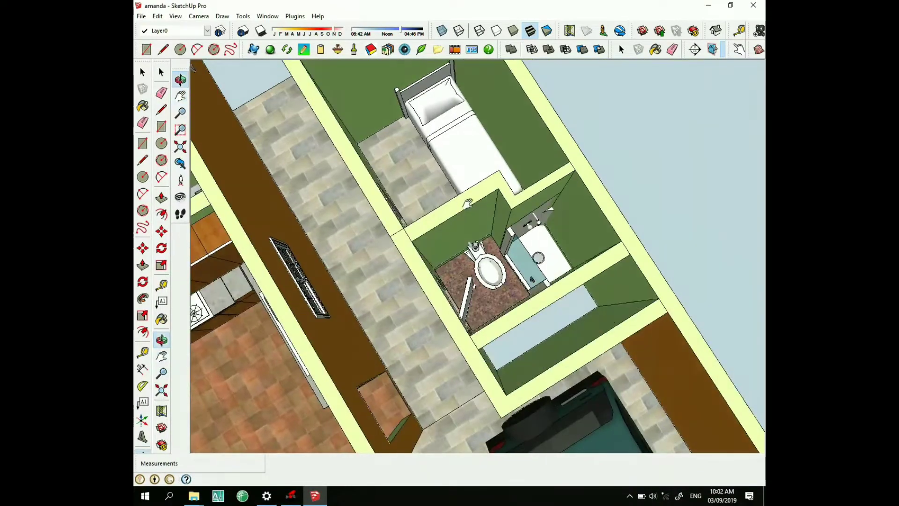
Orbit and pan across the furnished rooms toward the orange-walled room with the glass table.
mouse_move(196, 187)
middle_down()
mouse_move(524, 197)
mouse_move(487, 155)
mouse_move(430, 224)
mouse_move(502, 326)
middle_up()
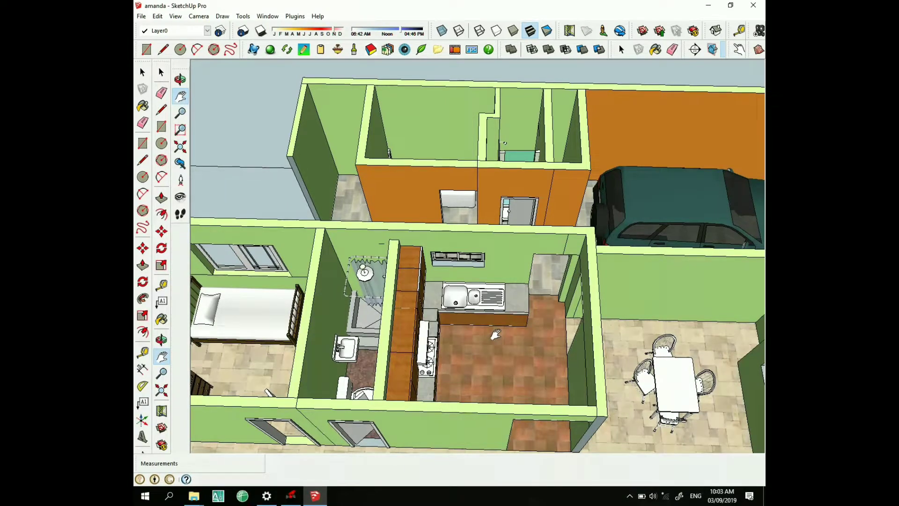
drag(363, 281, 455, 262)
middle_drag(439, 286, 465, 295)
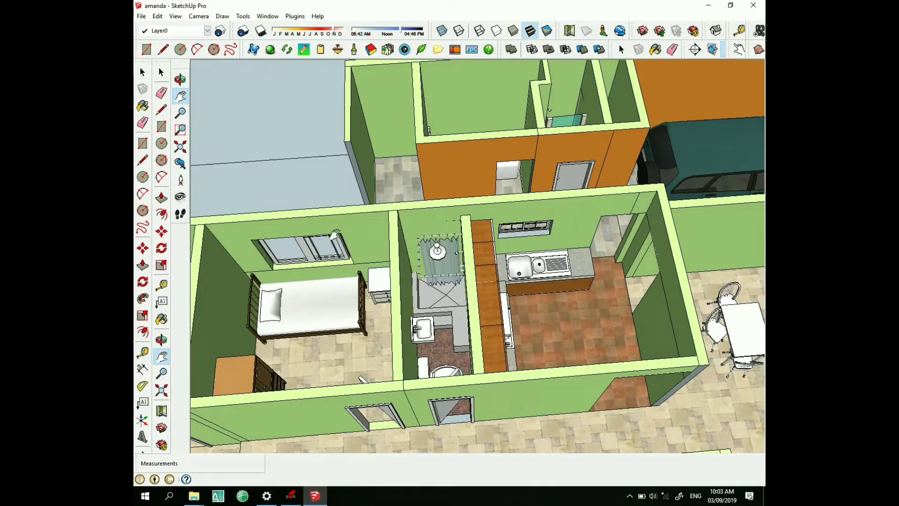
drag(331, 241, 410, 240)
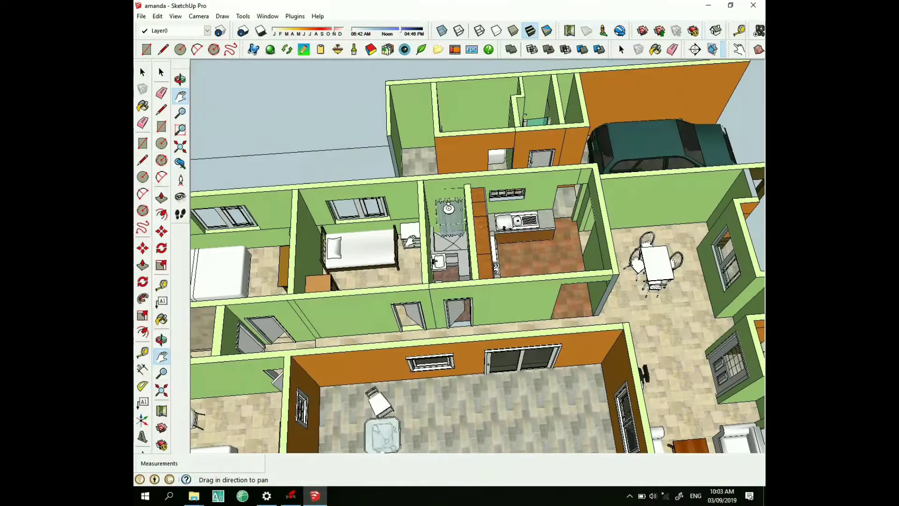
drag(390, 288, 401, 295)
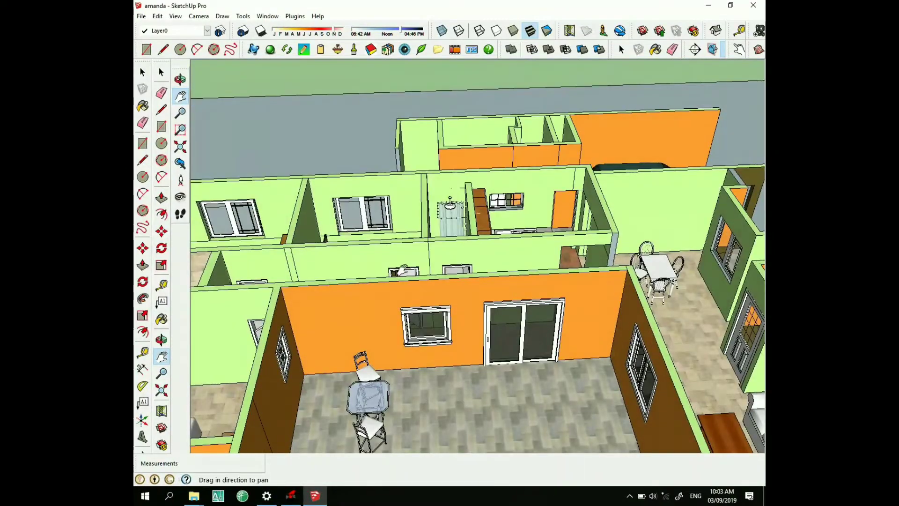
middle_drag(402, 270, 388, 267)
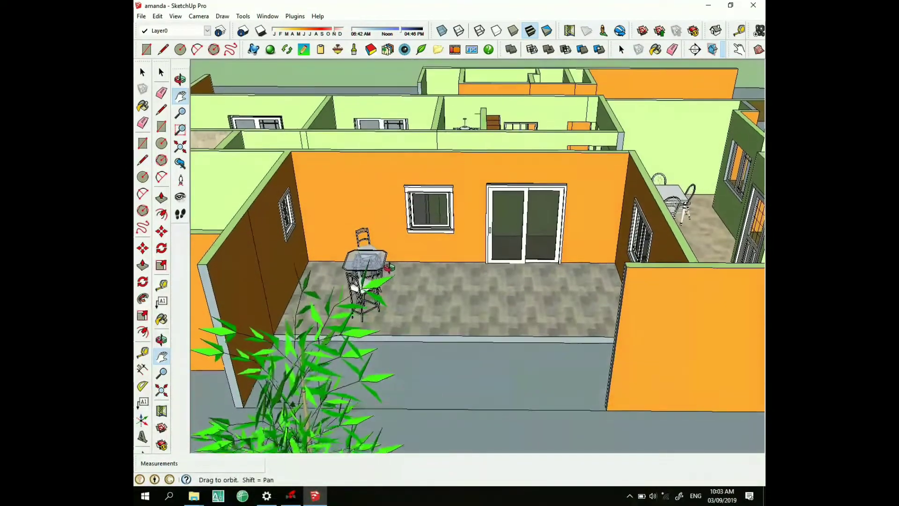
Zoom toward the sliding door and back out again.
scroll(407, 265, up, 2)
scroll(454, 260, up, 2)
scroll(515, 243, up, 2)
scroll(557, 225, up, 2)
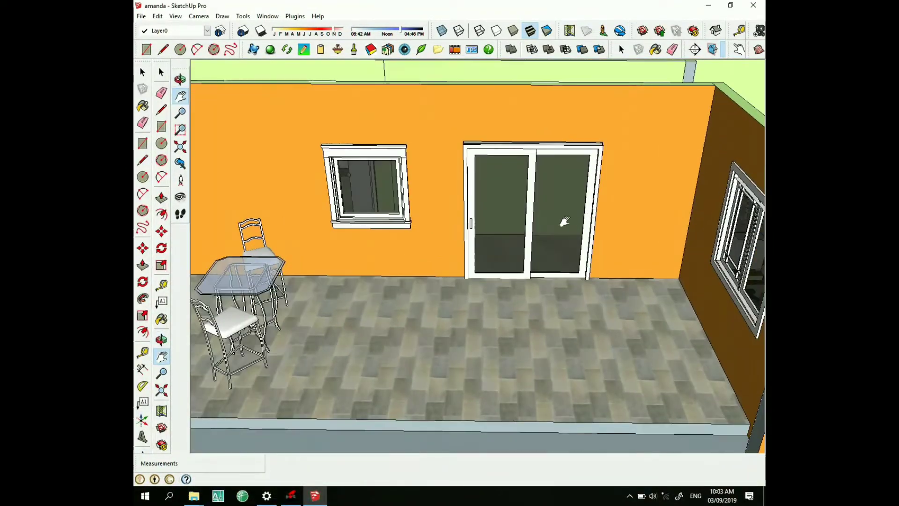
scroll(464, 209, down, 2)
scroll(609, 262, down, 2)
scroll(726, 307, down, 2)
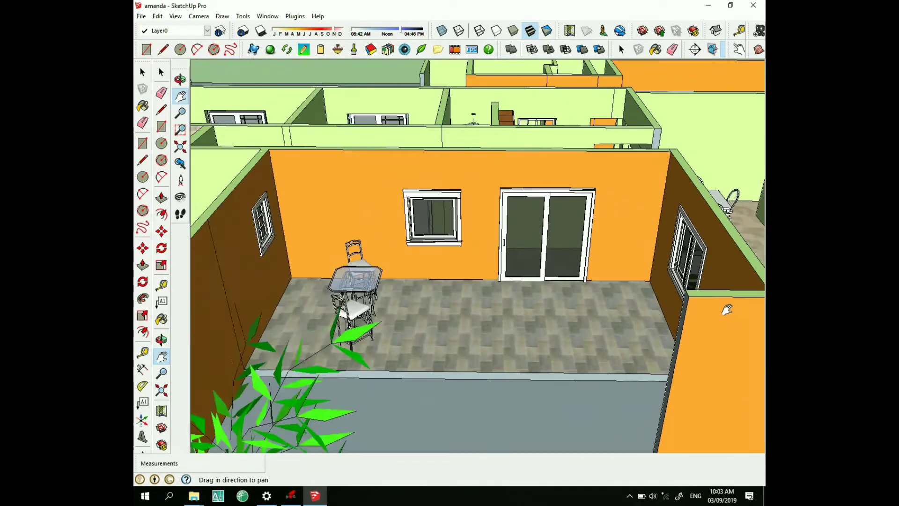
scroll(716, 309, down, 2)
scroll(522, 274, down, 2)
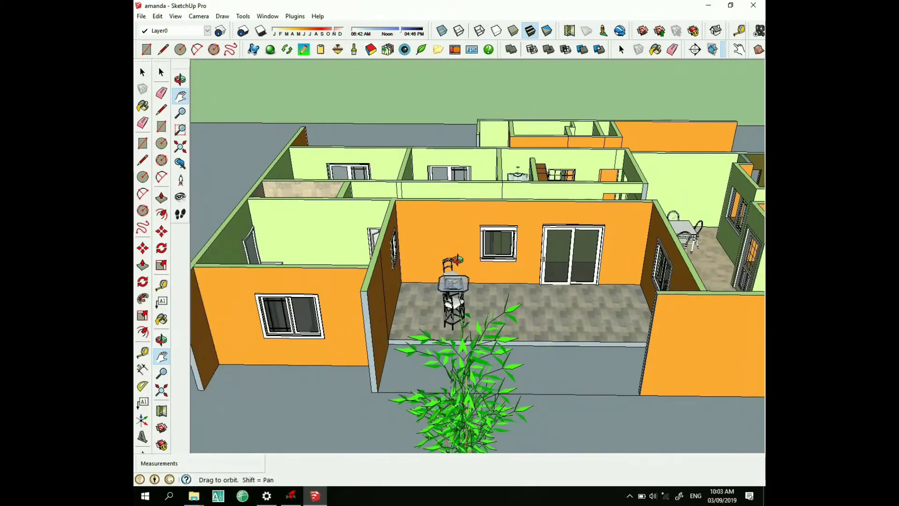
Orbit up to an overhead view of the whole furnished floor plan.
mouse_move(453, 260)
middle_down()
mouse_move(492, 311)
mouse_move(585, 346)
middle_up()
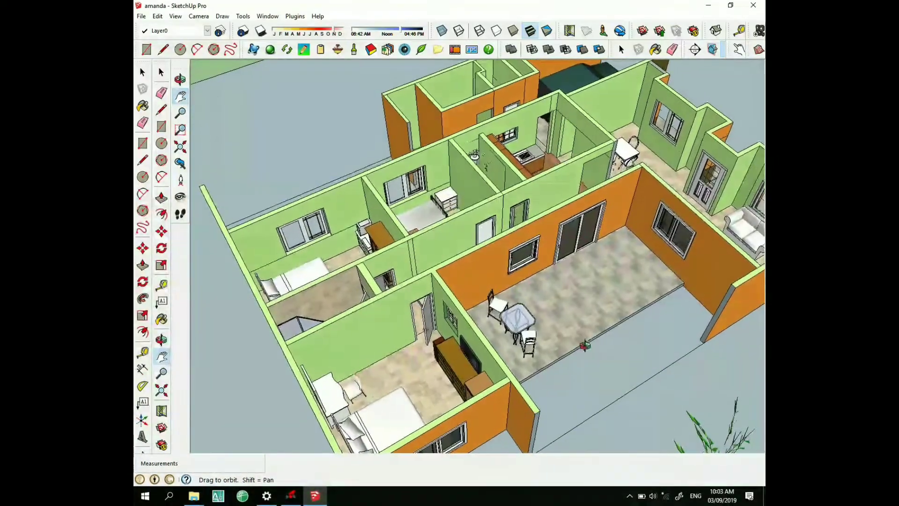
scroll(583, 343, down, 2)
mouse_move(467, 241)
middle_down()
mouse_move(627, 308)
mouse_move(510, 299)
mouse_move(474, 314)
mouse_move(498, 286)
middle_up()
Zoom in and orbit around the living room's desk, black office chair and sofas.
scroll(497, 286, up, 2)
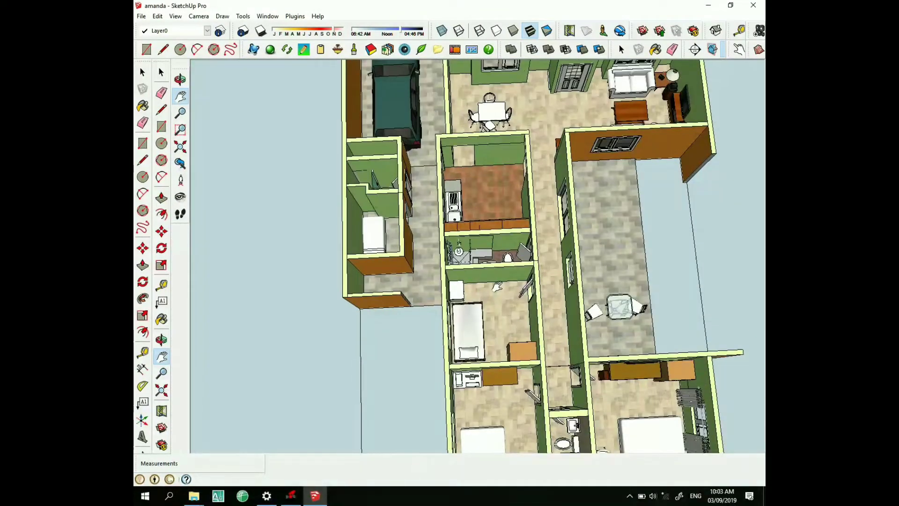
scroll(476, 283, down, 3)
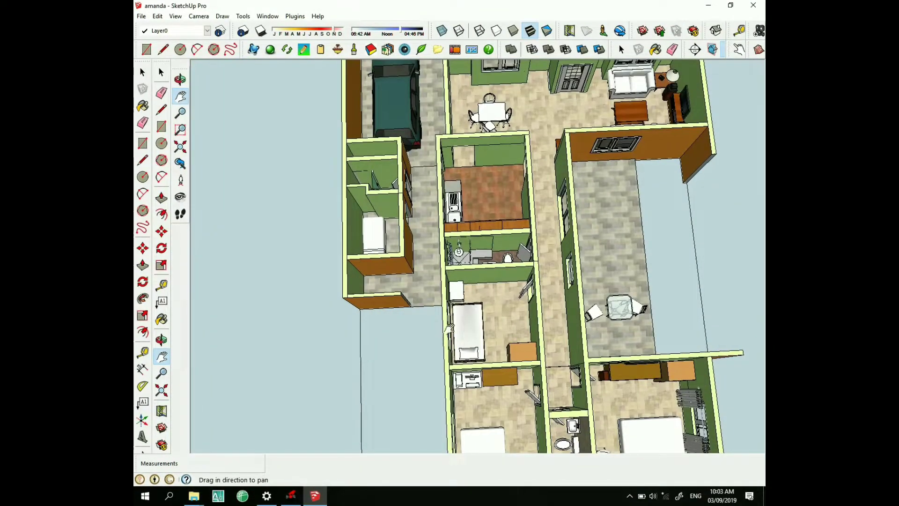
mouse_move(476, 284)
middle_down()
mouse_move(515, 318)
mouse_move(535, 302)
middle_up()
scroll(516, 317, up, 3)
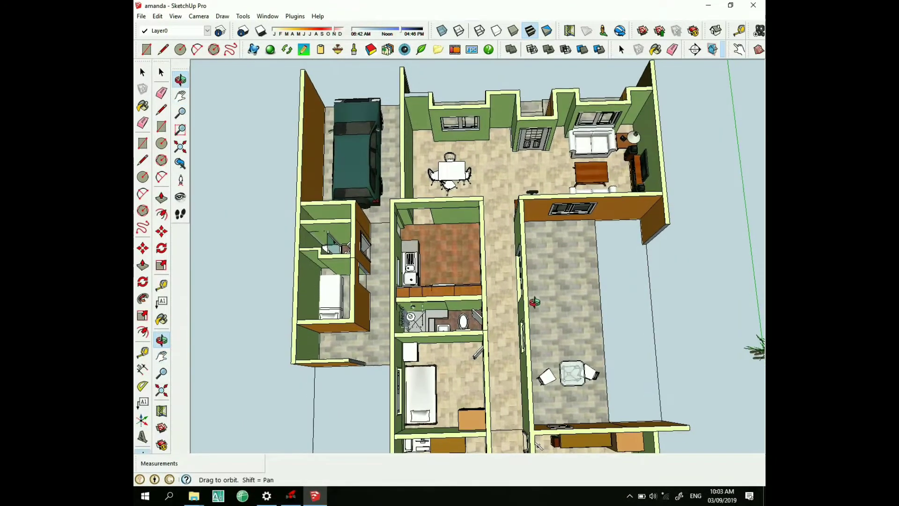
scroll(498, 186, up, 2)
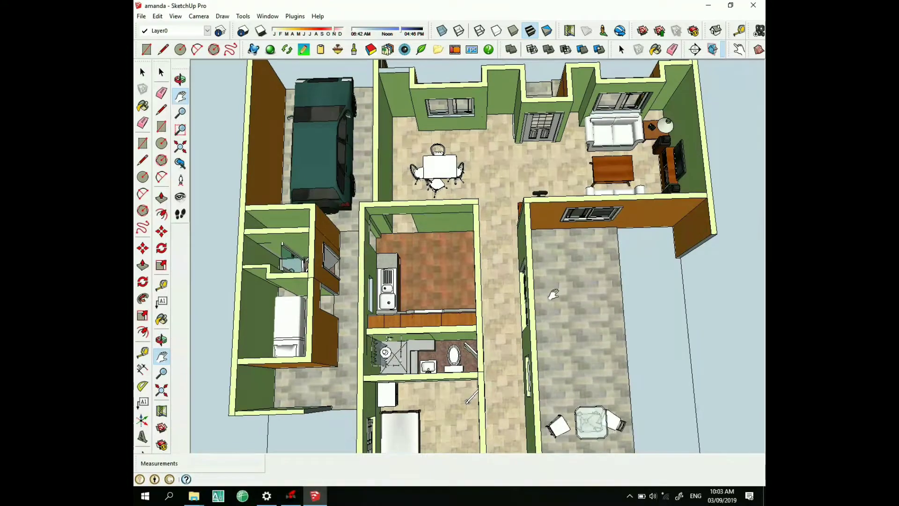
scroll(534, 145, up, 2)
scroll(580, 164, up, 2)
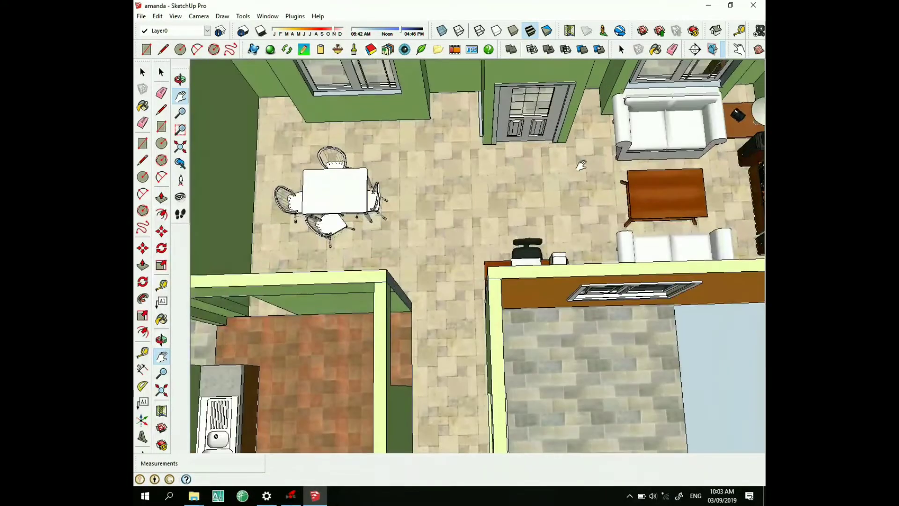
scroll(590, 183, up, 2)
middle_drag(589, 200, 578, 195)
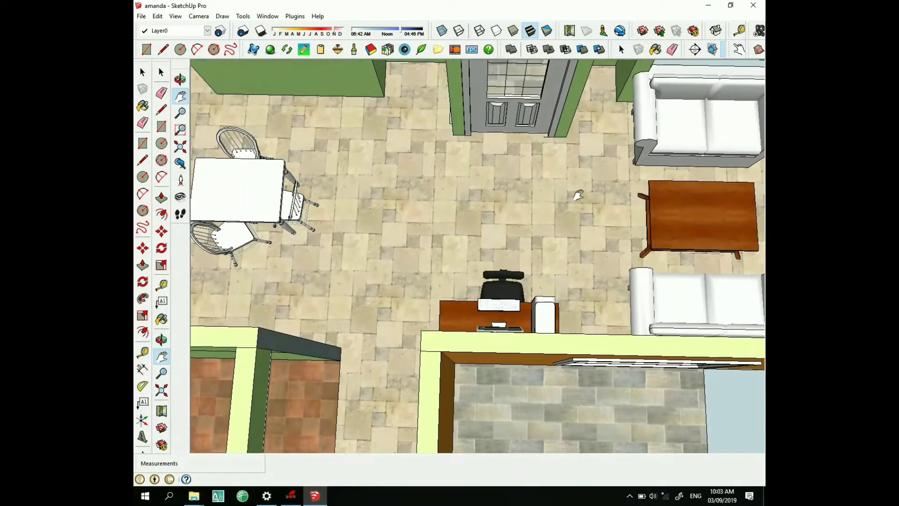
middle_drag(429, 334, 390, 305)
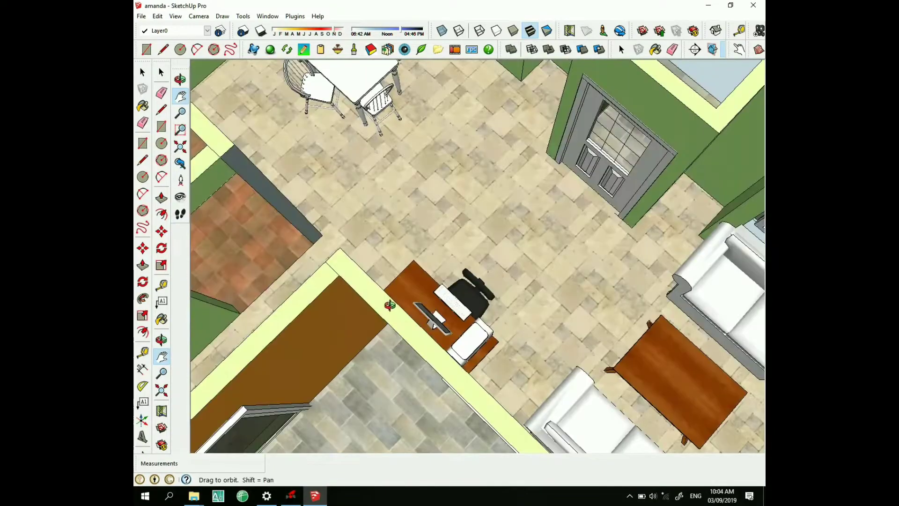
mouse_move(334, 265)
middle_down()
mouse_move(257, 246)
mouse_move(468, 317)
mouse_move(350, 268)
mouse_move(231, 235)
mouse_move(472, 285)
mouse_move(401, 277)
mouse_move(500, 264)
middle_up()
Lift the view past the green wall and zoom out until the house, car and tree fit.
scroll(477, 250, up, 5)
mouse_move(470, 241)
mouse_down()
mouse_move(450, 244)
mouse_move(440, 271)
mouse_move(477, 344)
mouse_up()
scroll(478, 344, down, 3)
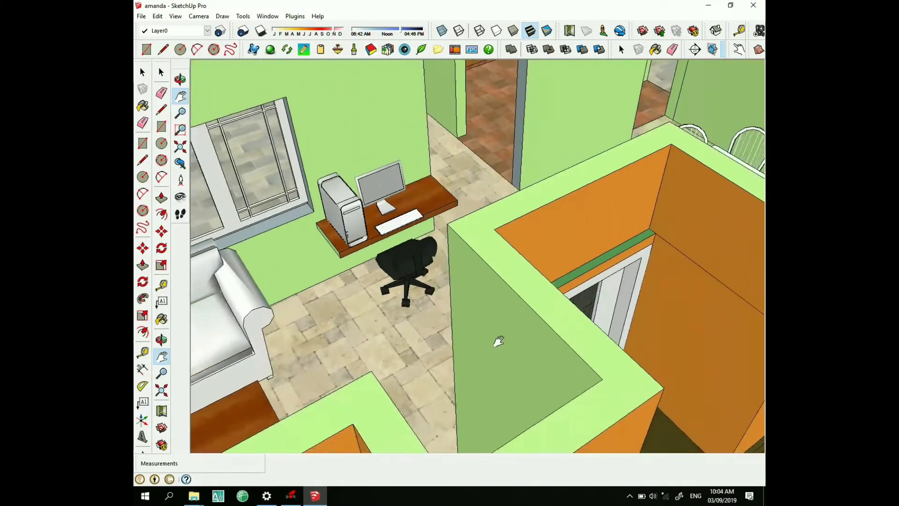
scroll(494, 340, down, 3)
scroll(538, 346, down, 1)
drag(578, 347, 487, 356)
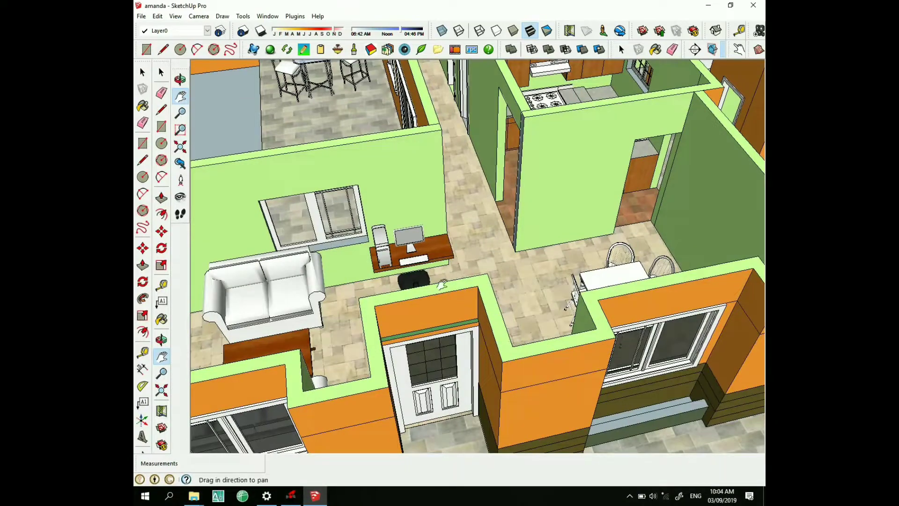
scroll(442, 284, down, 2)
scroll(444, 286, down, 2)
scroll(446, 288, down, 2)
Zoom out to the whole lot, then back in toward the neighbouring tiled-roof house.
scroll(447, 289, down, 1)
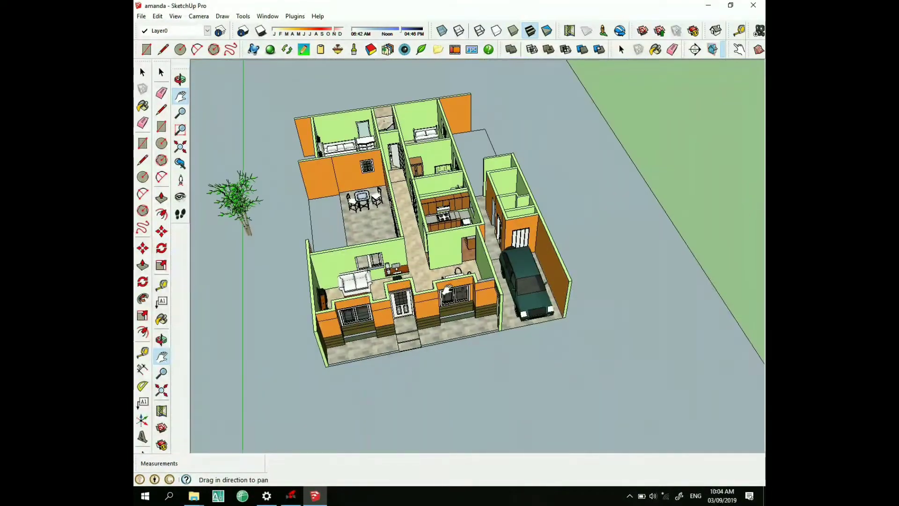
scroll(446, 288, down, 2)
scroll(431, 297, down, 1)
scroll(417, 307, down, 2)
scroll(404, 314, down, 2)
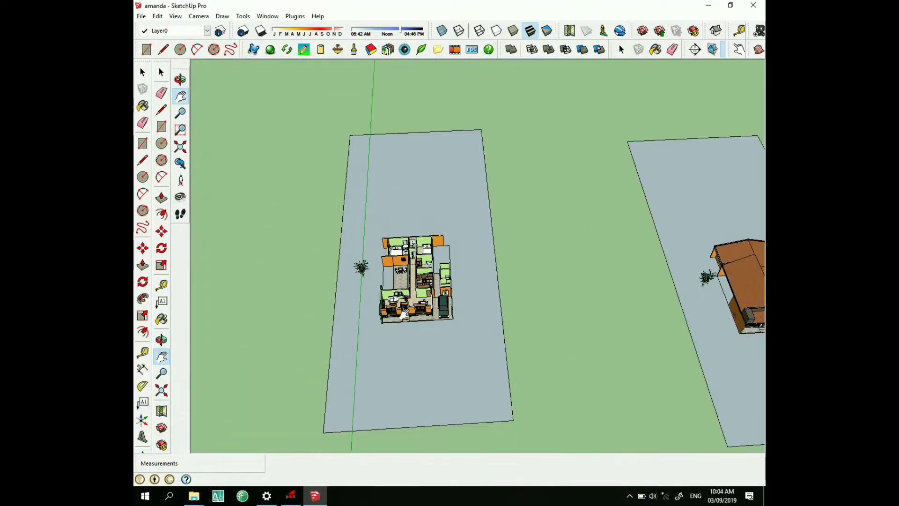
scroll(702, 299, up, 1)
scroll(612, 257, down, 2)
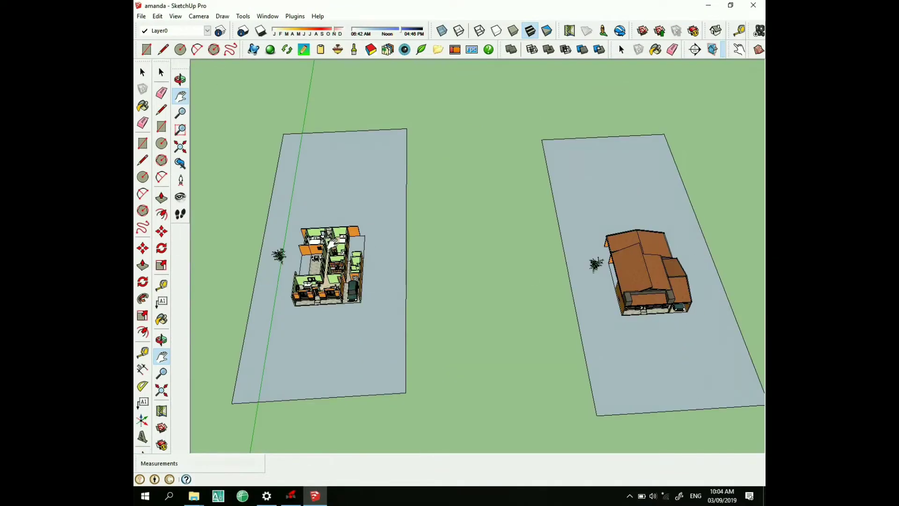
scroll(578, 301, down, 1)
scroll(522, 290, up, 2)
scroll(522, 291, up, 2)
Orbit and pan to frame the tiled-roof house's front elevation with its carport.
mouse_move(528, 291)
middle_down()
mouse_move(506, 262)
mouse_move(508, 205)
middle_up()
scroll(501, 249, up, 2)
scroll(501, 250, up, 2)
scroll(506, 258, up, 2)
scroll(507, 205, up, 2)
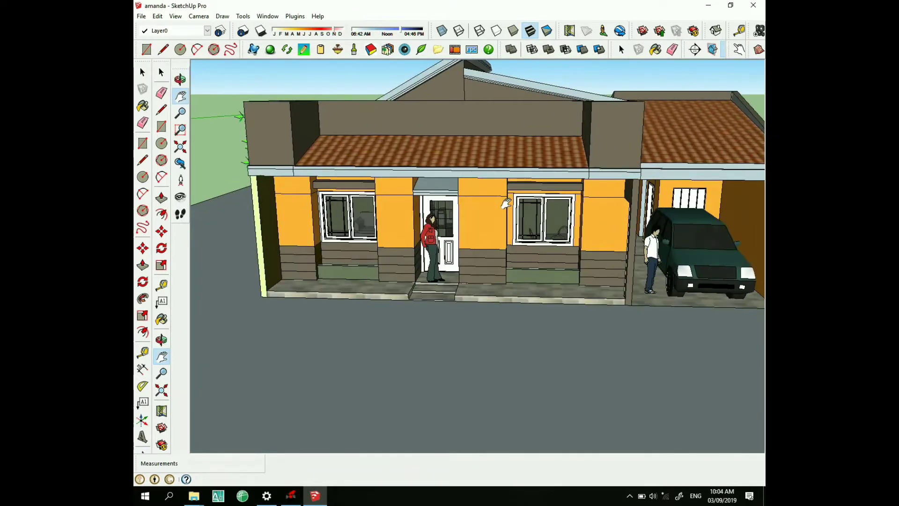
mouse_move(506, 203)
mouse_down()
mouse_move(504, 238)
mouse_move(520, 237)
mouse_move(470, 246)
mouse_up()
mouse_move(471, 247)
middle_down()
mouse_move(564, 236)
mouse_move(394, 236)
mouse_move(481, 216)
middle_up()
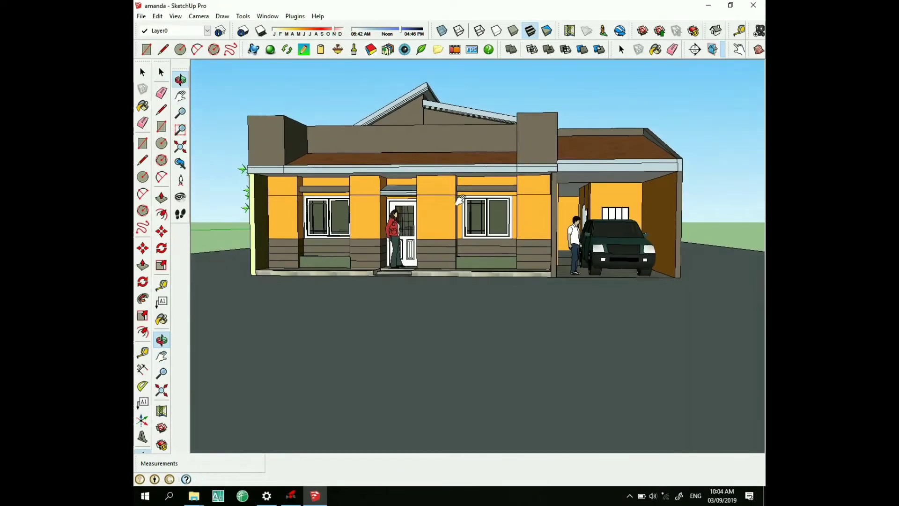
scroll(451, 191, up, 2)
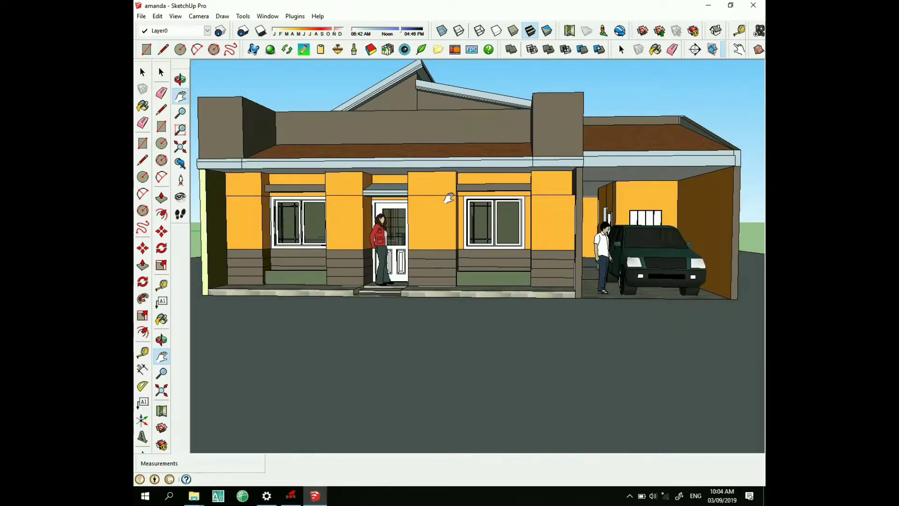
drag(448, 198, 453, 209)
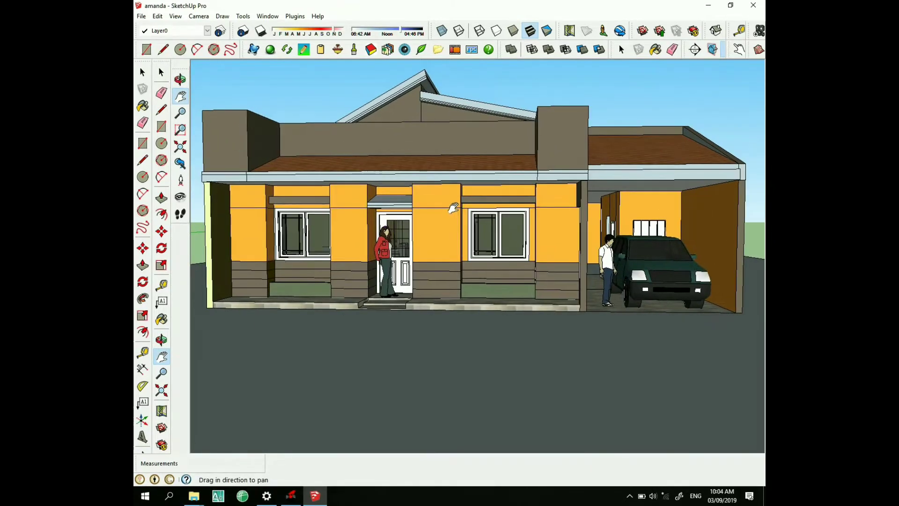
scroll(446, 225, down, 1)
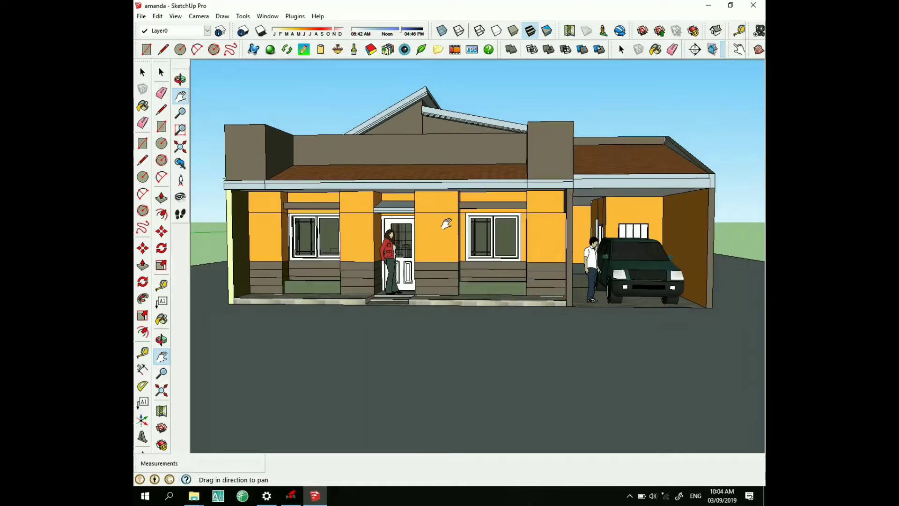
mouse_move(384, 236)
middle_down()
mouse_move(496, 252)
mouse_move(361, 232)
mouse_move(387, 235)
middle_up()
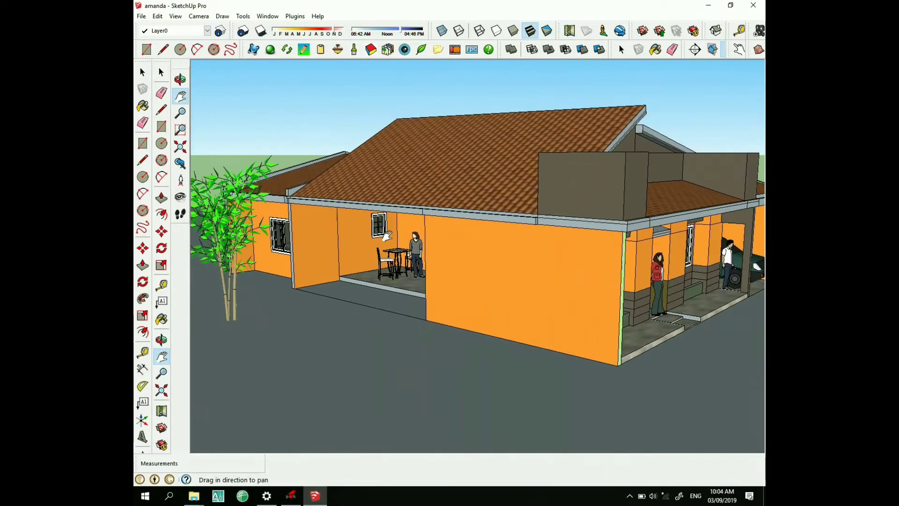
Orbit to the left side and zoom in on the back patio's table, chairs and figure.
scroll(386, 236, up, 3)
scroll(387, 235, up, 3)
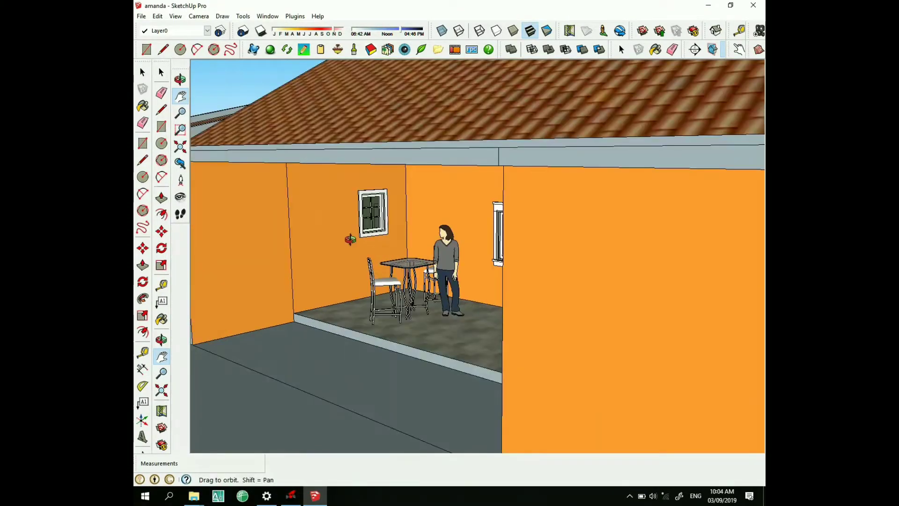
scroll(350, 239, down, 2)
scroll(321, 231, down, 2)
scroll(345, 244, down, 2)
scroll(375, 247, up, 2)
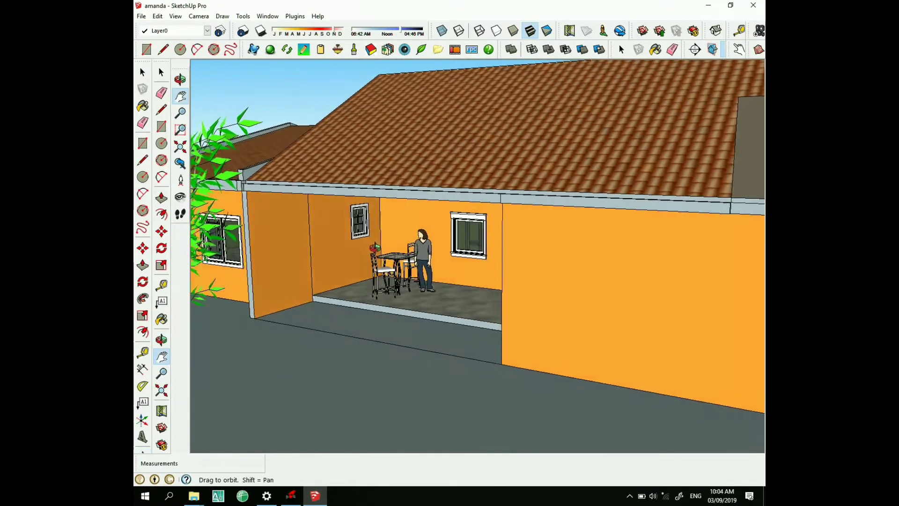
scroll(375, 247, down, 2)
mouse_move(375, 246)
middle_down()
mouse_move(402, 248)
mouse_move(429, 216)
mouse_move(401, 213)
mouse_move(427, 243)
middle_up()
scroll(403, 248, down, 2)
scroll(426, 251, up, 4)
scroll(428, 211, up, 3)
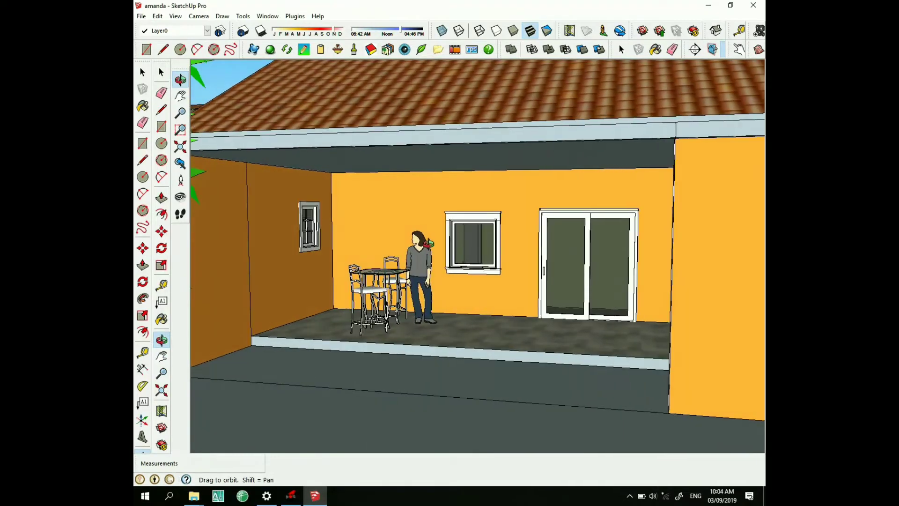
Zoom out and orbit up to an elevated view of the house's rear with the tree.
scroll(428, 242, down, 2)
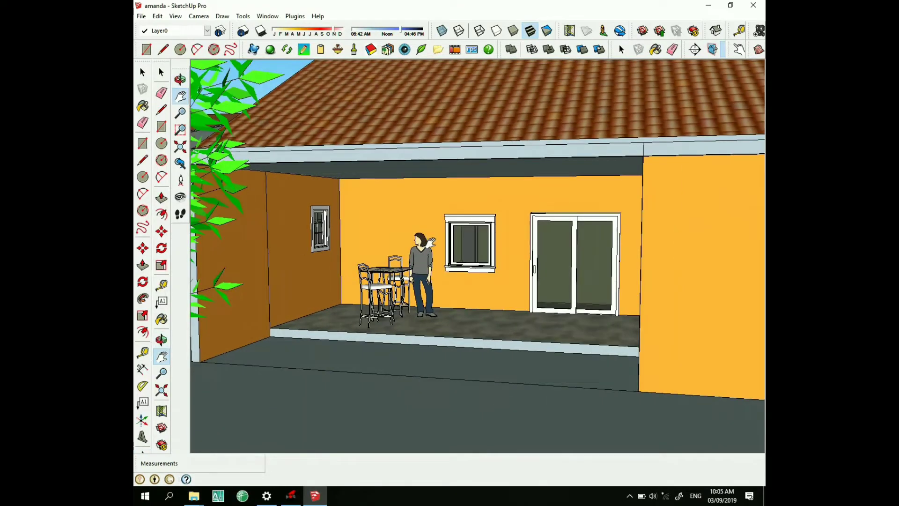
scroll(435, 243, down, 2)
scroll(433, 243, down, 3)
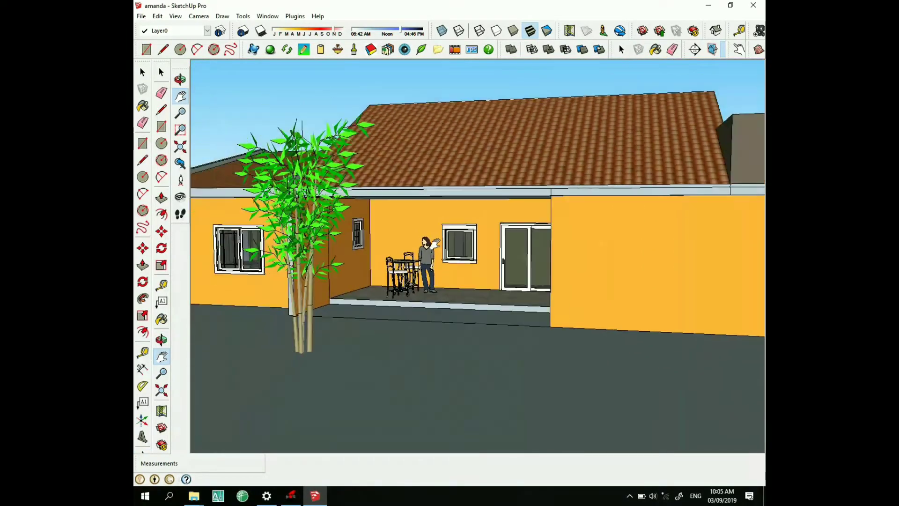
scroll(431, 244, down, 2)
mouse_move(431, 243)
middle_down()
mouse_move(468, 290)
mouse_move(552, 305)
mouse_move(592, 334)
middle_up()
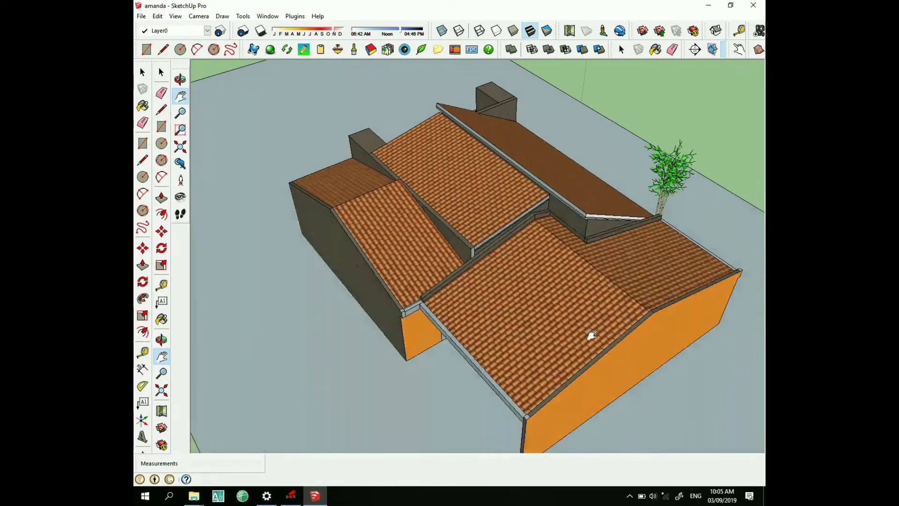
Orbit over the tiled roofs, then back down to frame the front with the carport and green car.
mouse_move(528, 315)
middle_down()
mouse_move(582, 301)
mouse_move(574, 260)
middle_up()
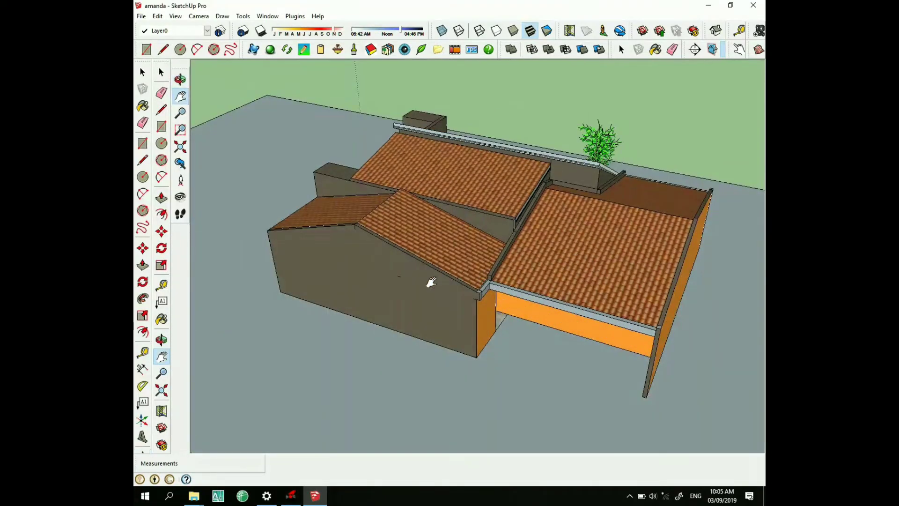
mouse_move(528, 213)
middle_down()
mouse_move(624, 232)
mouse_move(602, 234)
mouse_move(613, 230)
middle_up()
scroll(537, 247, up, 2)
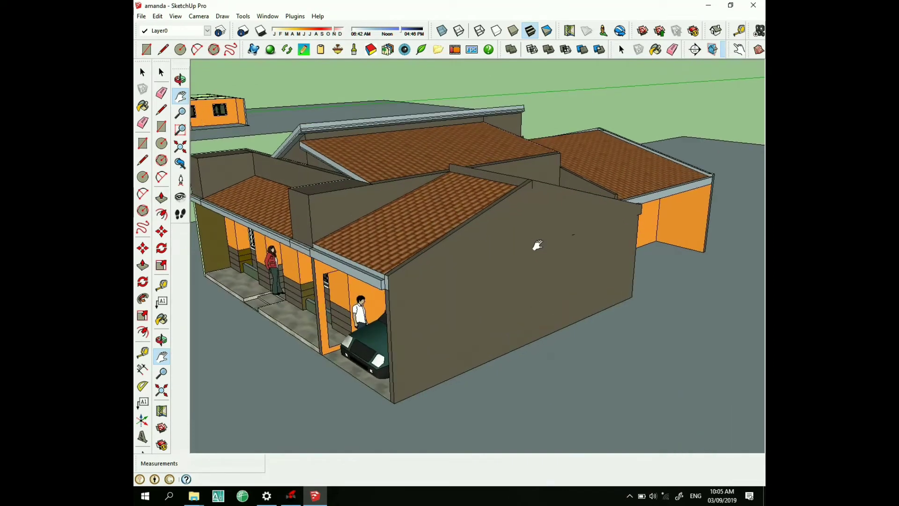
mouse_move(520, 257)
middle_down()
mouse_move(554, 242)
mouse_move(502, 221)
mouse_move(538, 220)
middle_up()
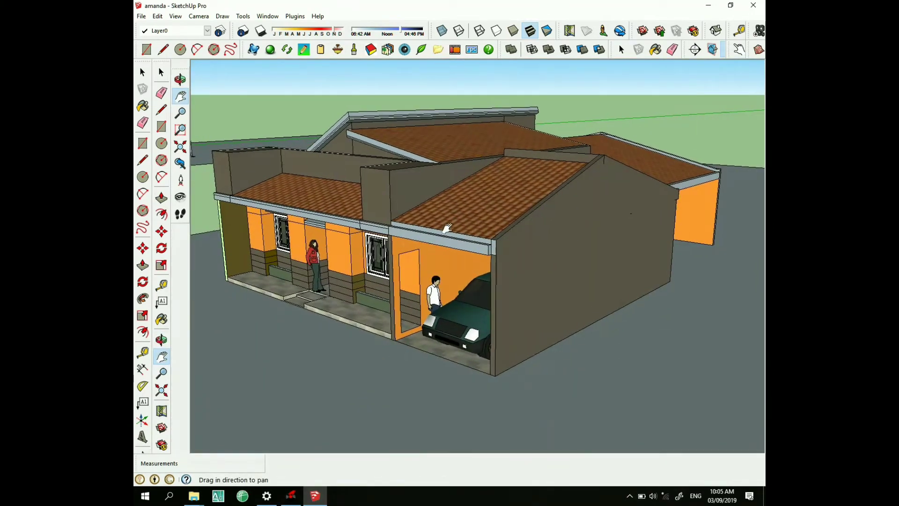
mouse_move(447, 228)
shift+middle_down()
mouse_move(466, 260)
mouse_move(509, 202)
mouse_move(510, 212)
mouse_move(472, 227)
mouse_move(523, 237)
mouse_move(533, 250)
shift+middle_up()
scroll(494, 214, up, 2)
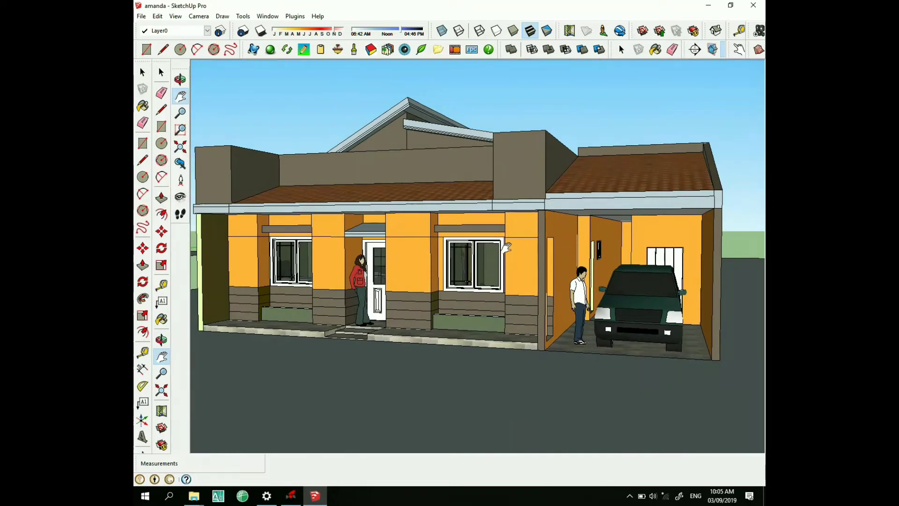
Turn on shadows and switch off the black edge lines from the View menu.
drag(504, 245, 538, 244)
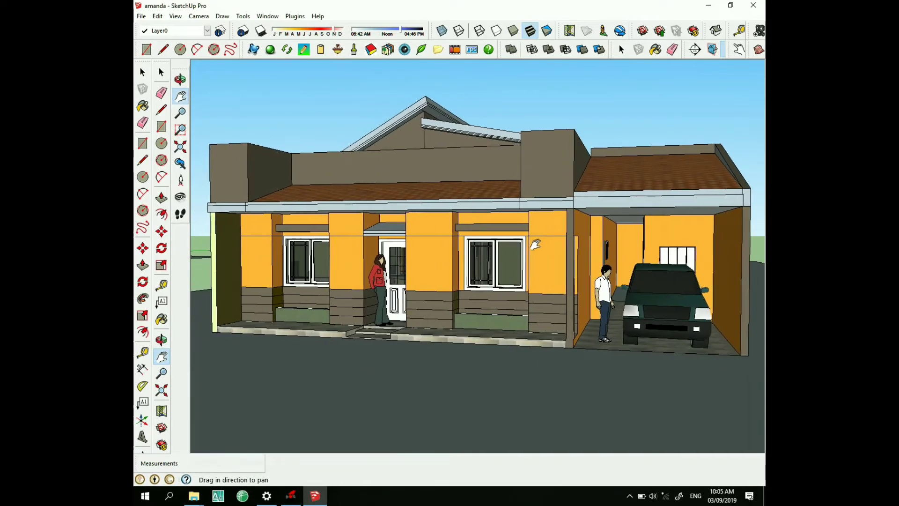
click(243, 17)
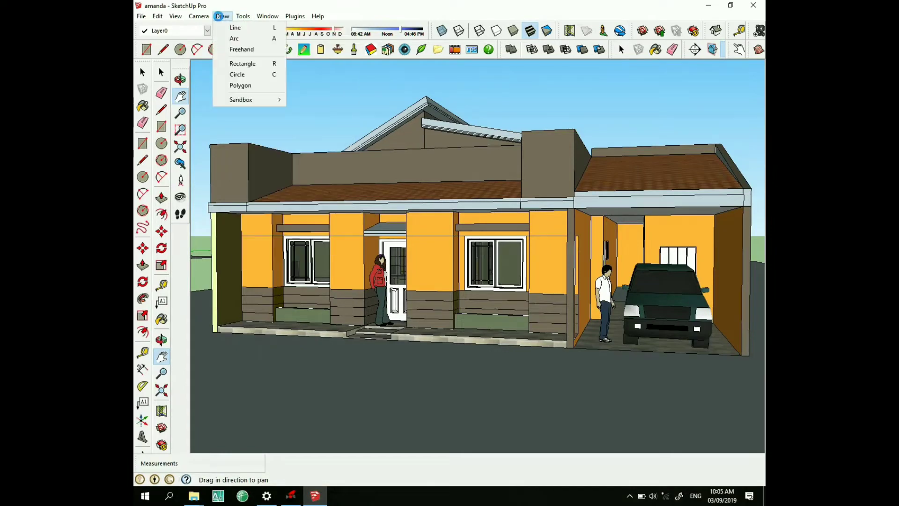
click(175, 16)
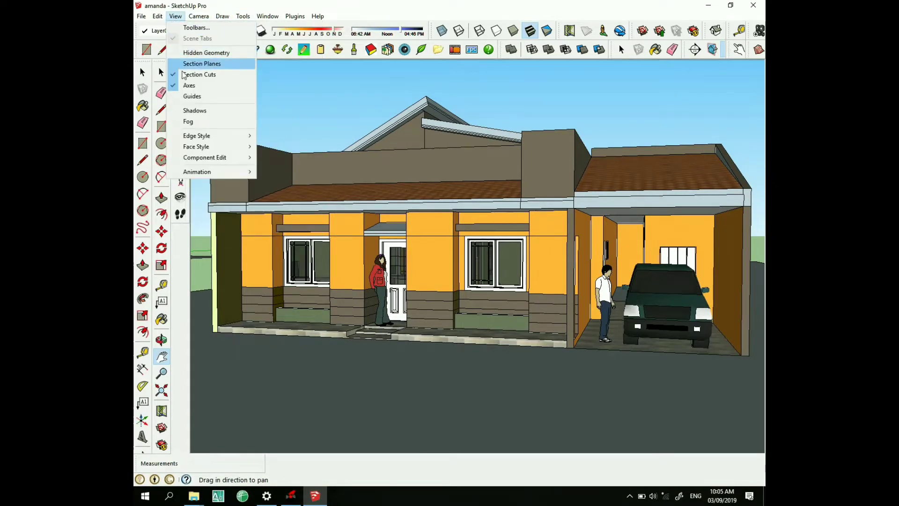
click(195, 110)
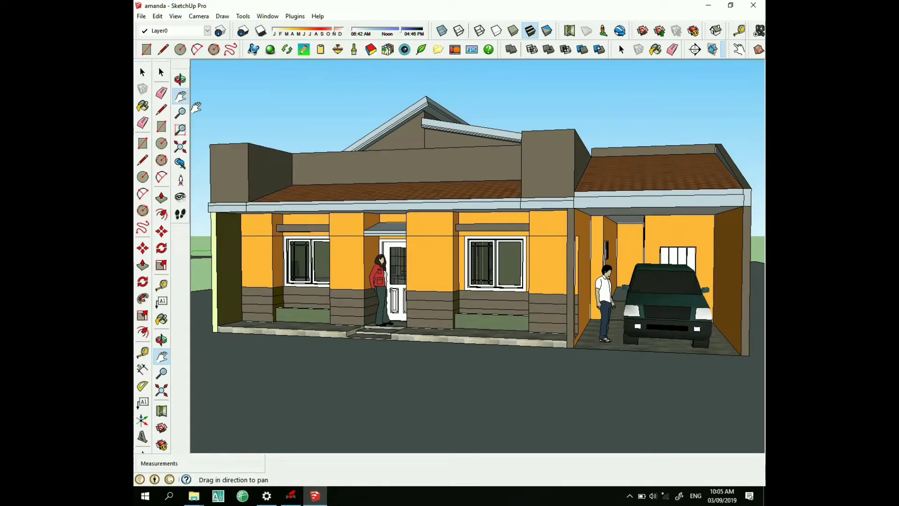
click(175, 16)
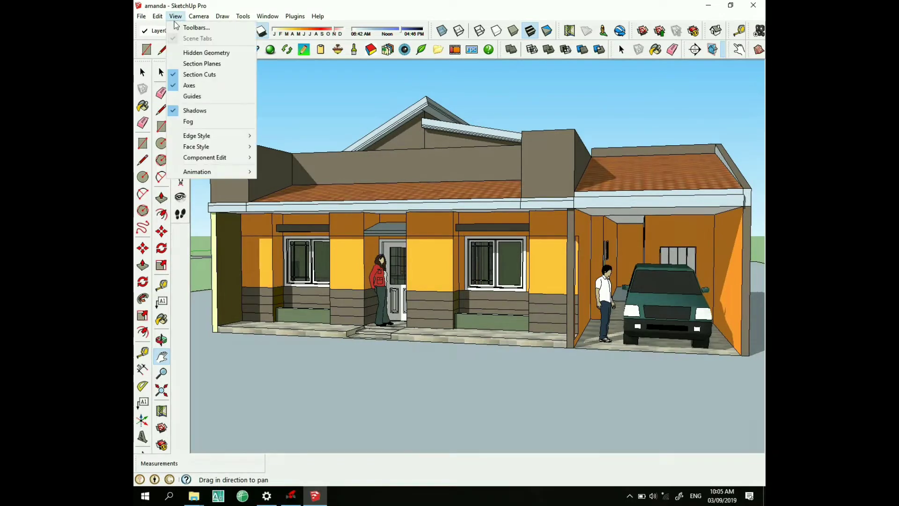
mouse_move(204, 136)
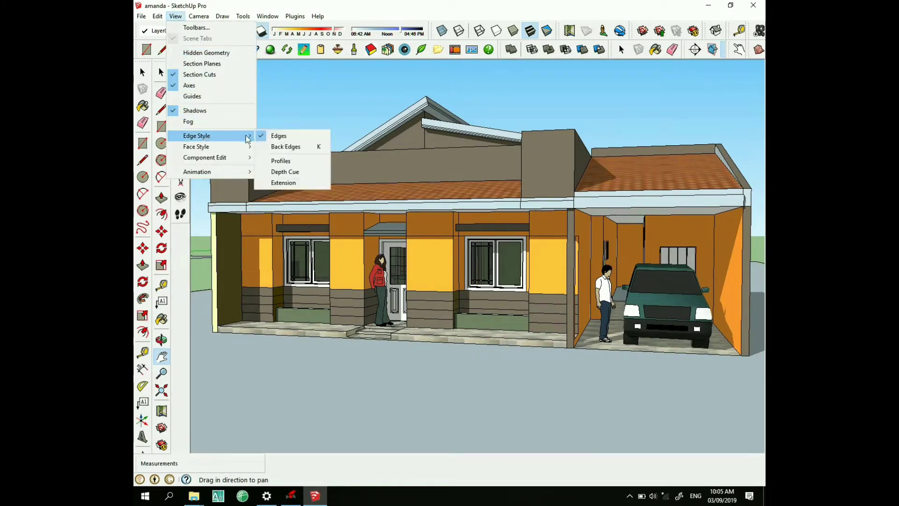
click(268, 136)
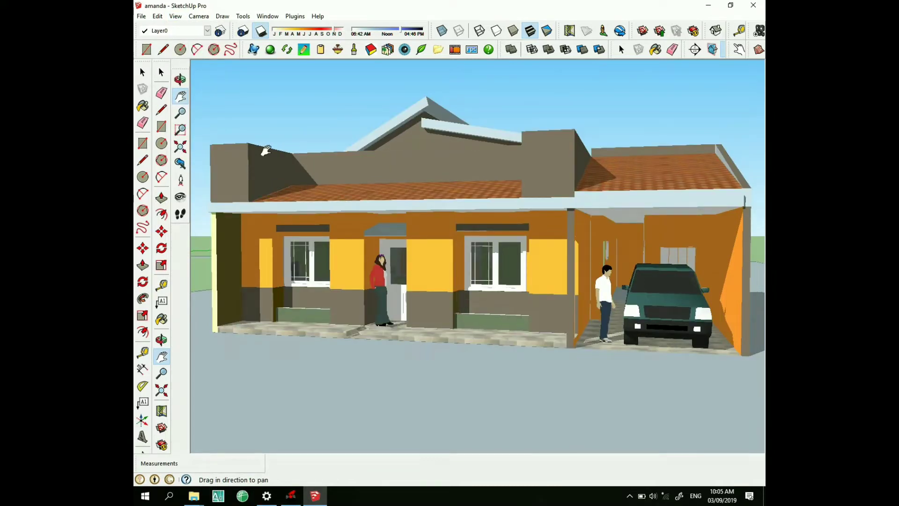
Orbit from above the roofs down to an eye-level view of the shaded house front.
middle_drag(321, 216, 331, 256)
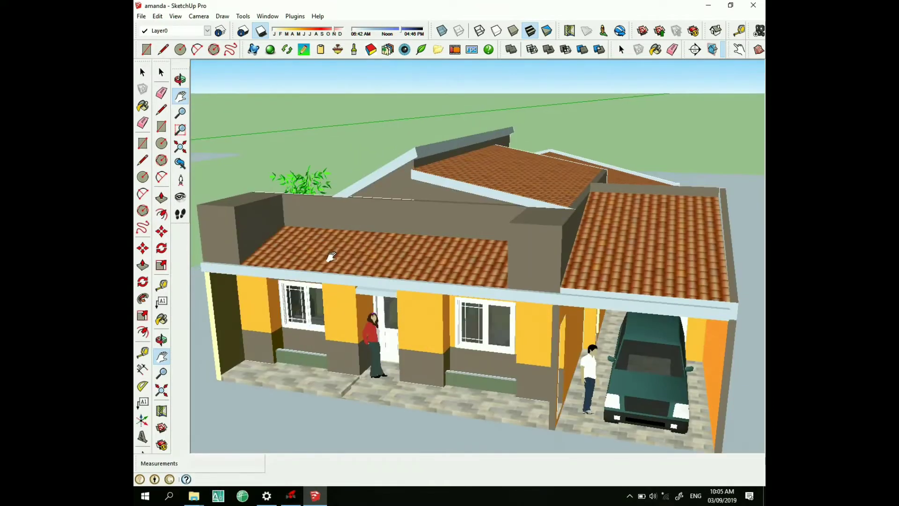
middle_drag(381, 277, 384, 268)
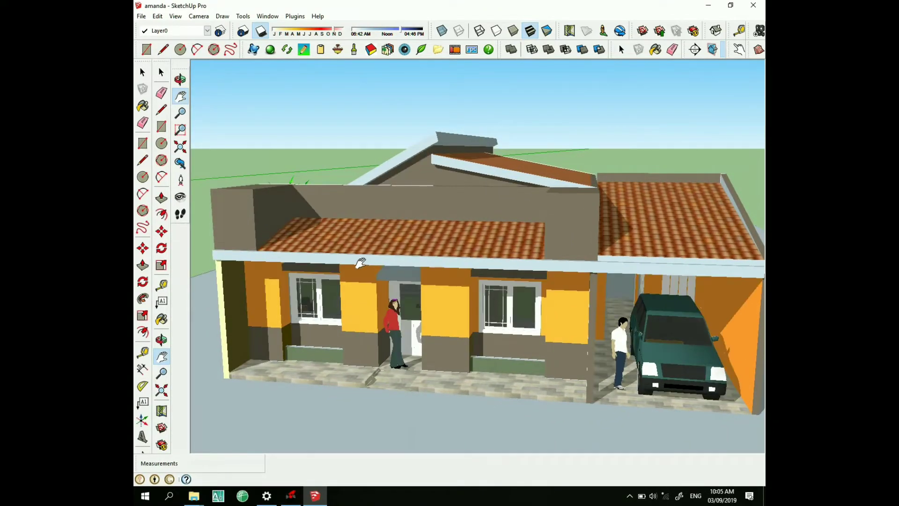
mouse_move(360, 262)
middle_down()
mouse_move(348, 233)
mouse_move(322, 298)
middle_up()
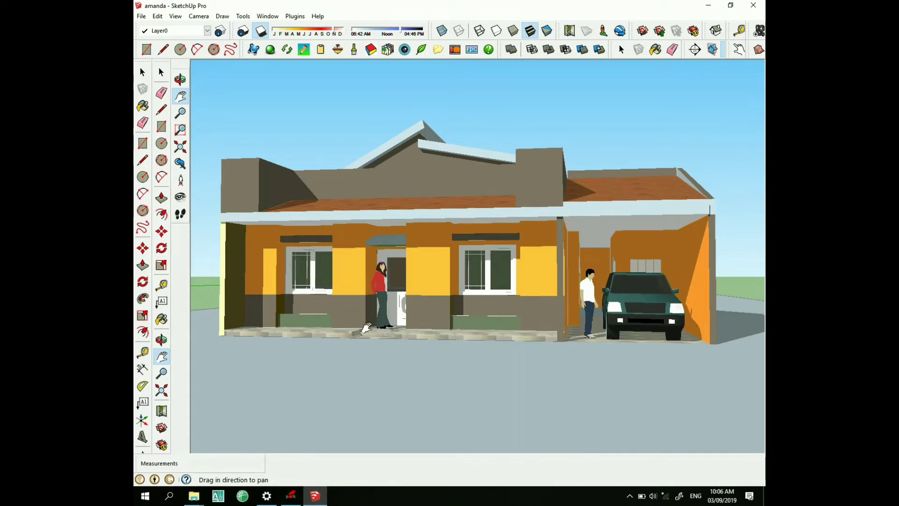
Toggle Profiles edges on and back off, then switch the face style to Hidden Line.
click(175, 16)
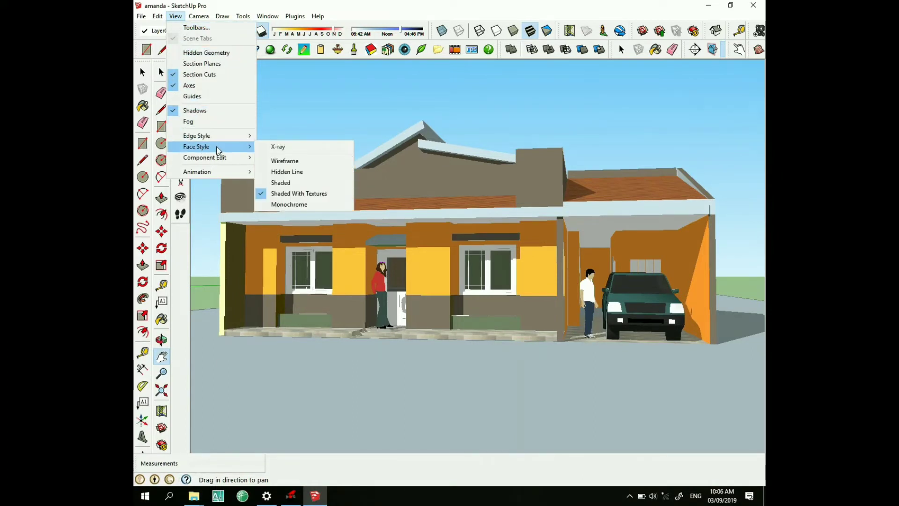
mouse_move(197, 136)
click(276, 158)
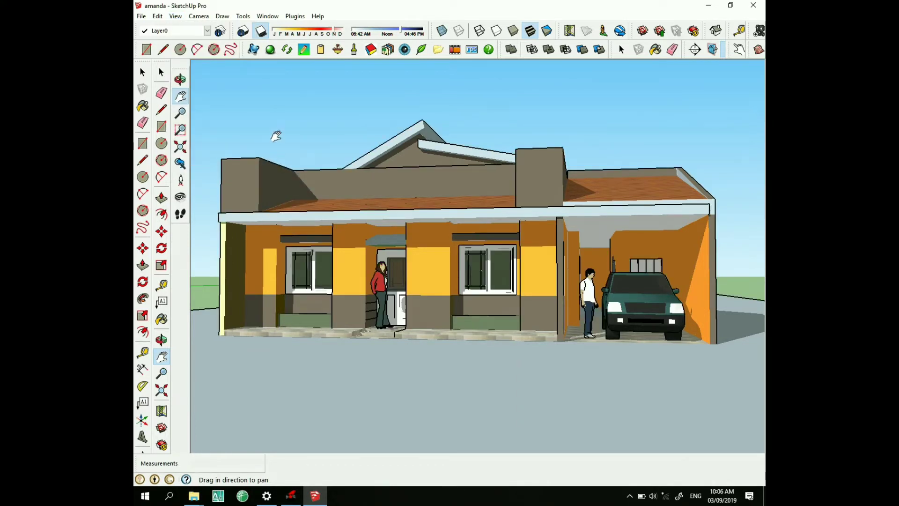
click(176, 16)
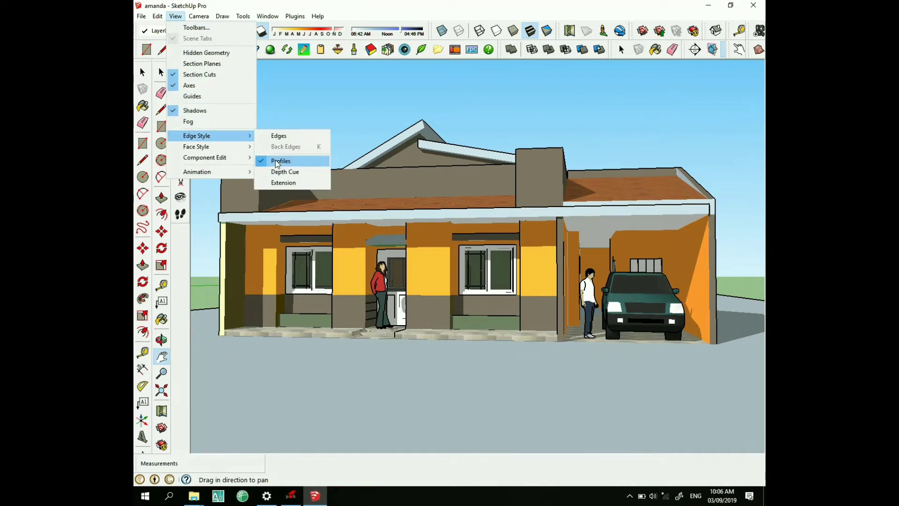
click(278, 161)
click(177, 17)
mouse_move(197, 146)
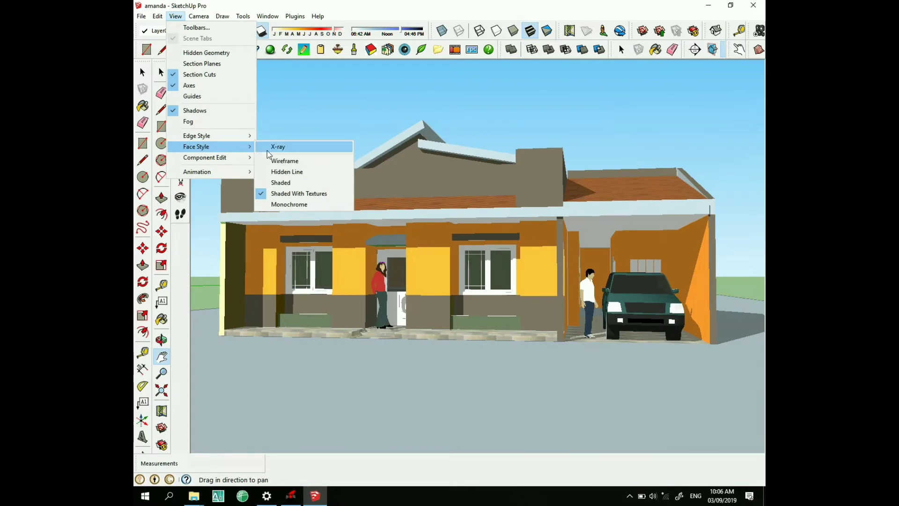
click(284, 173)
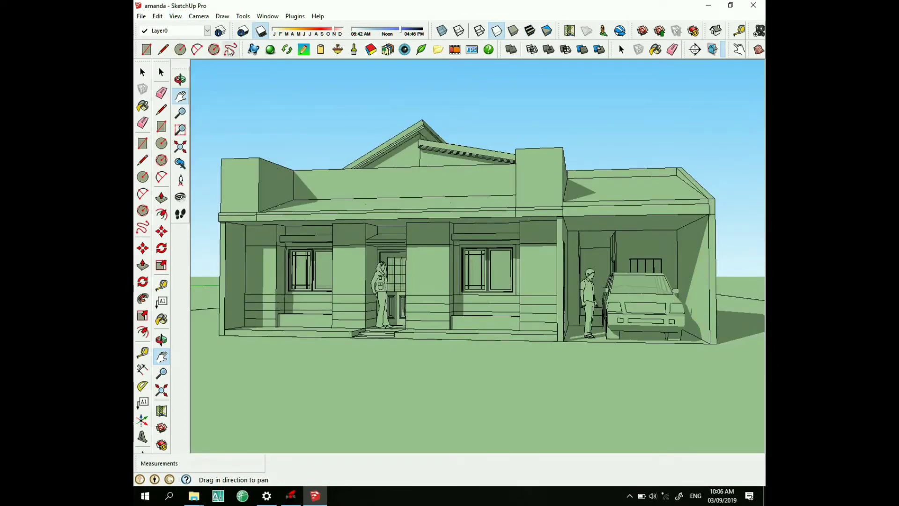
Return the face style to Shaded With Textures.
click(181, 17)
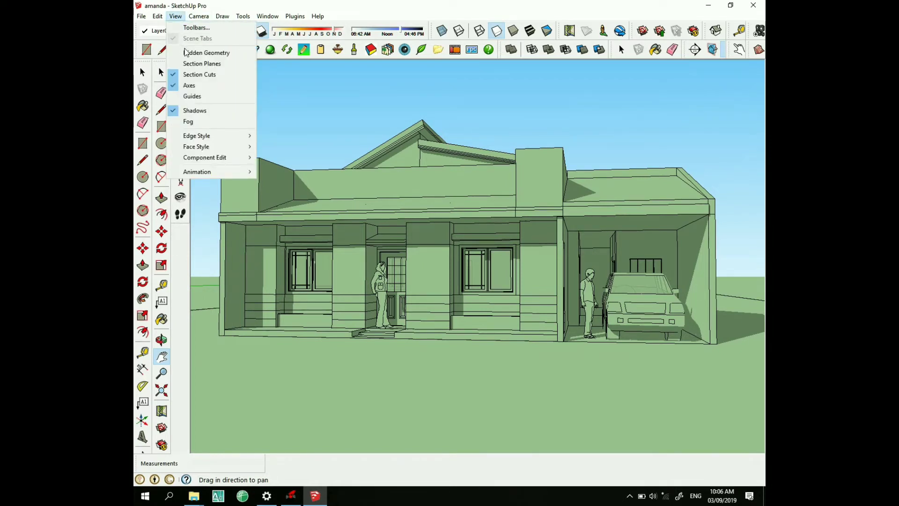
mouse_move(196, 146)
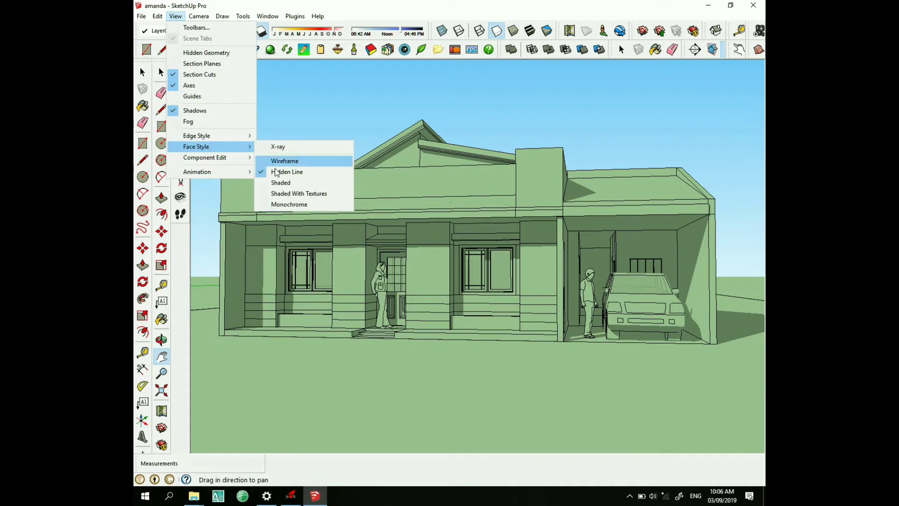
click(304, 173)
click(176, 16)
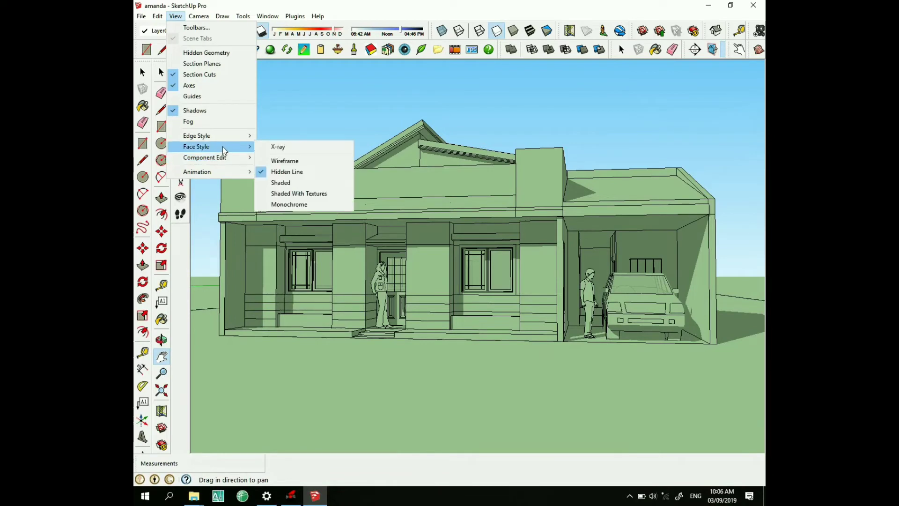
click(279, 193)
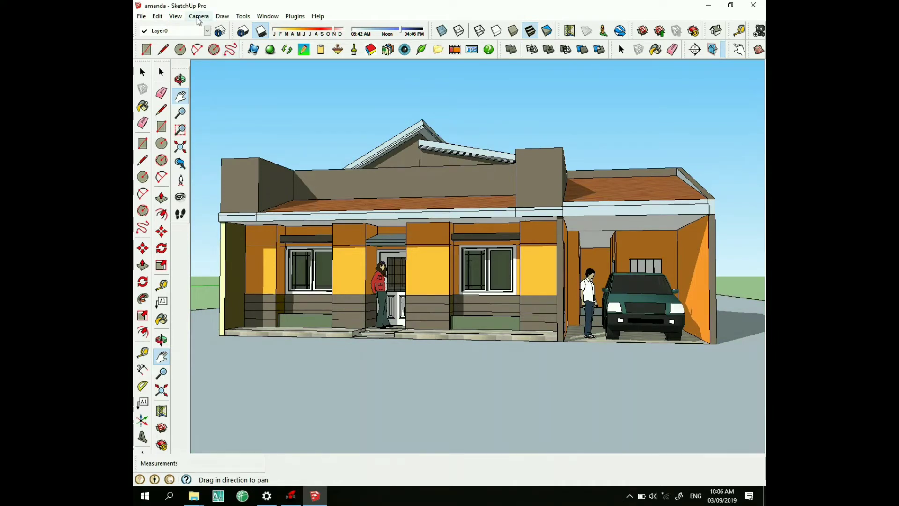
Switch the face style to plain Shaded and turn off edge lines.
click(180, 18)
mouse_move(196, 146)
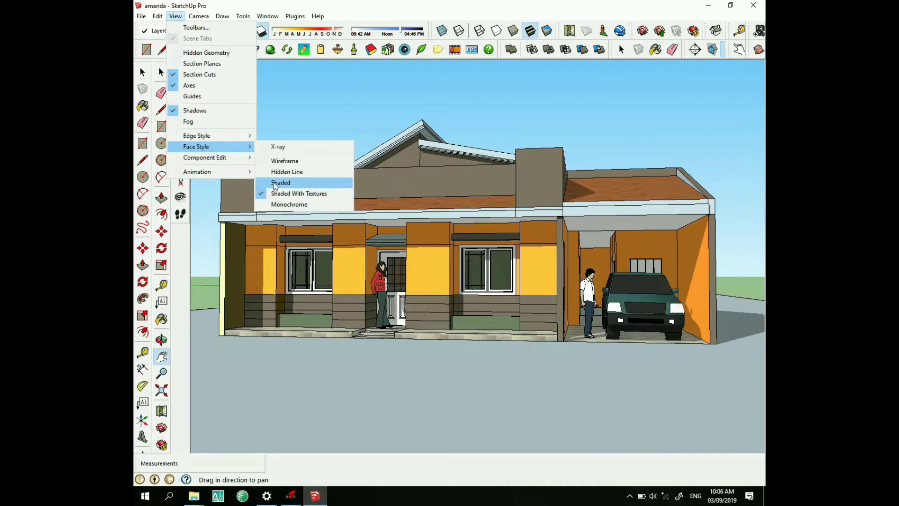
click(275, 184)
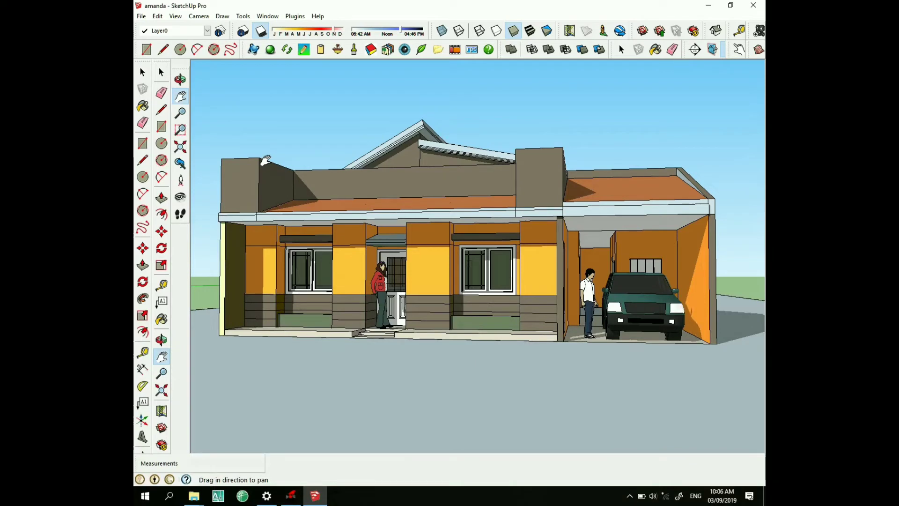
click(176, 16)
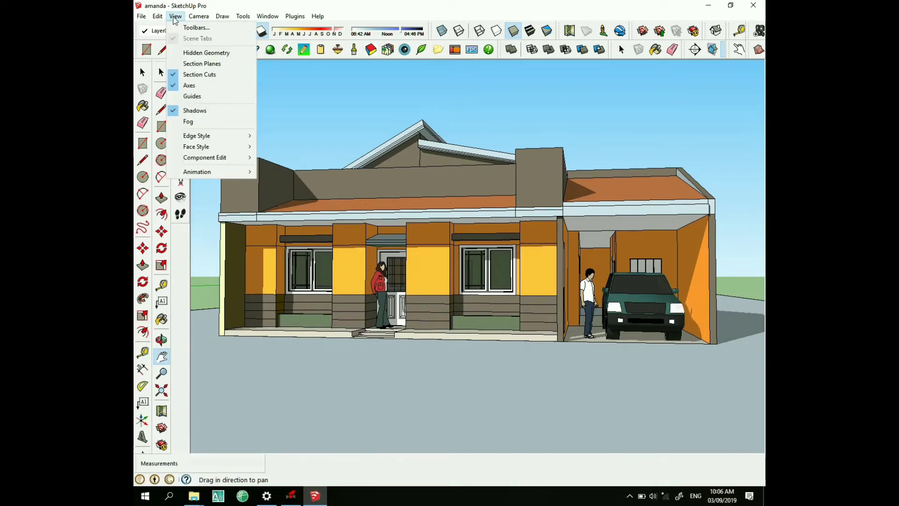
mouse_move(197, 136)
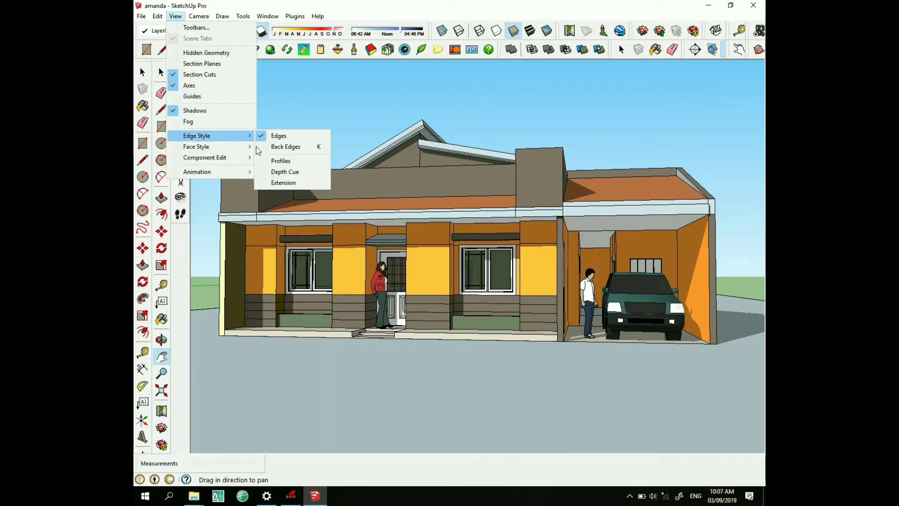
click(279, 136)
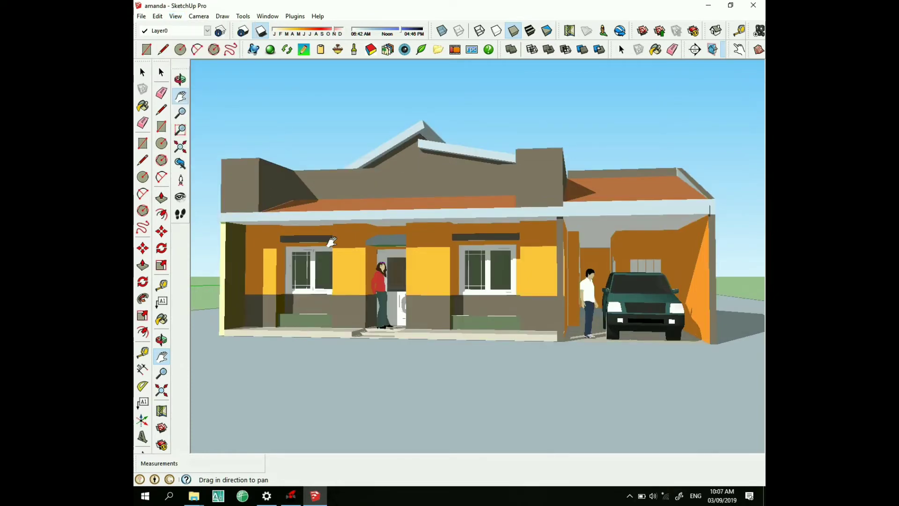
Tilt the view down onto the roof, turn on shadows and restore Shaded With Textures.
middle_drag(333, 253, 346, 286)
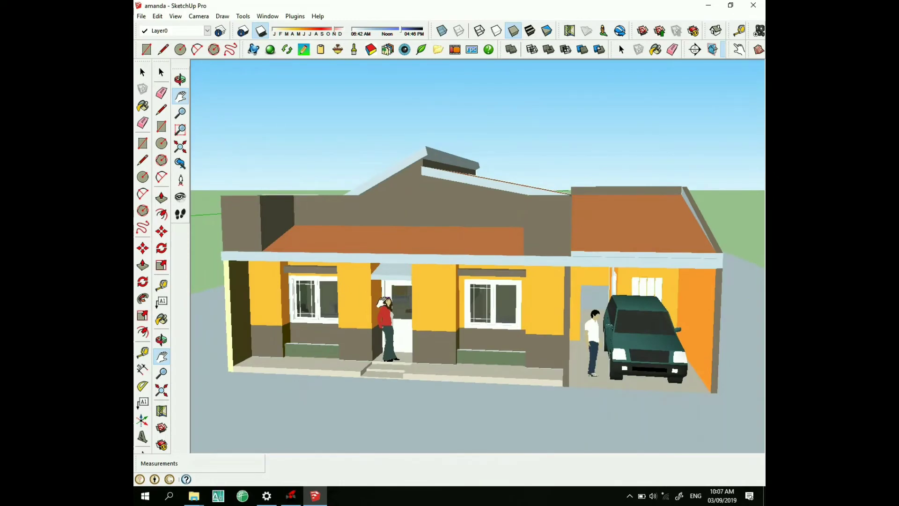
click(260, 31)
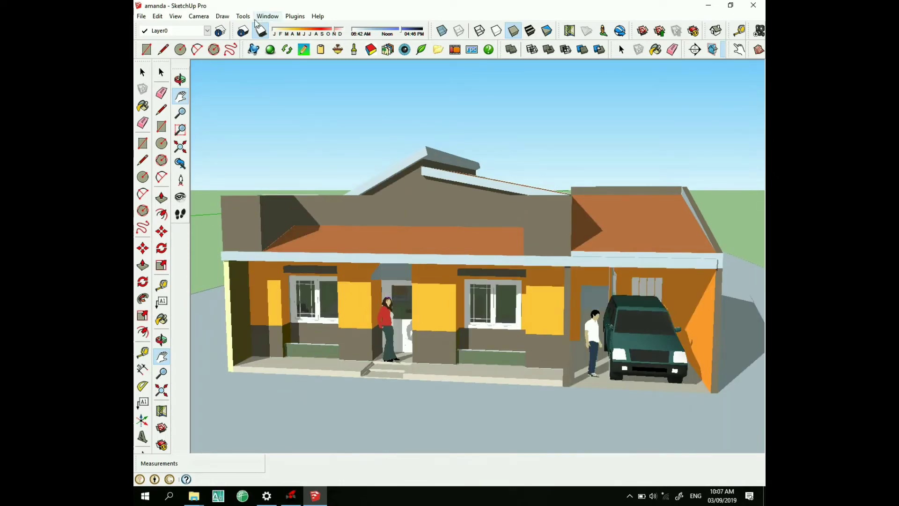
click(223, 17)
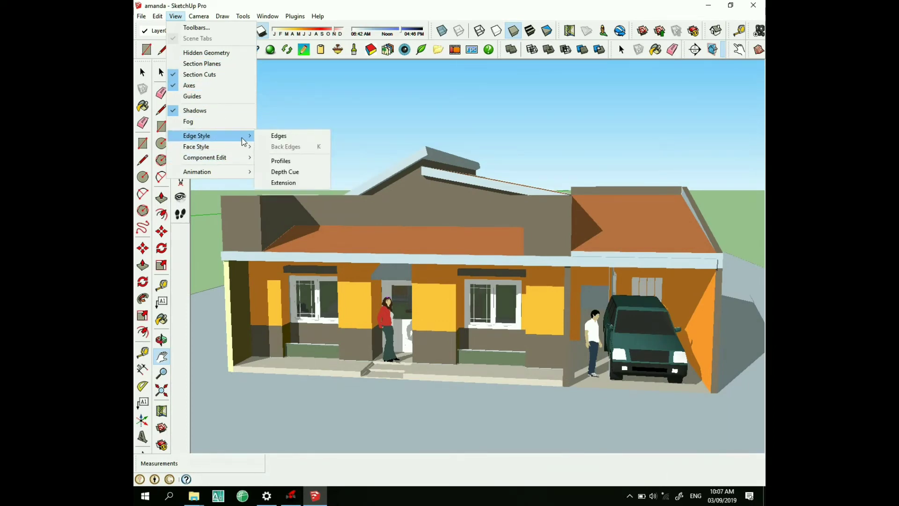
mouse_move(211, 146)
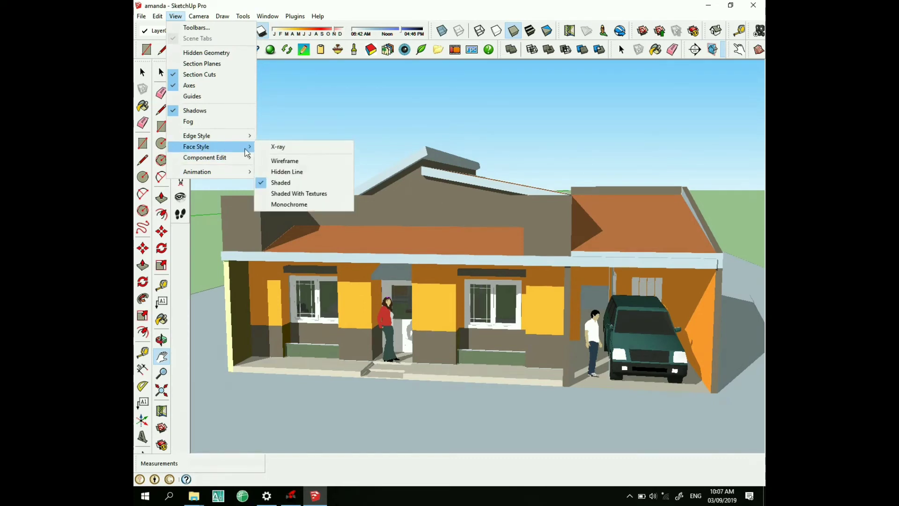
click(282, 194)
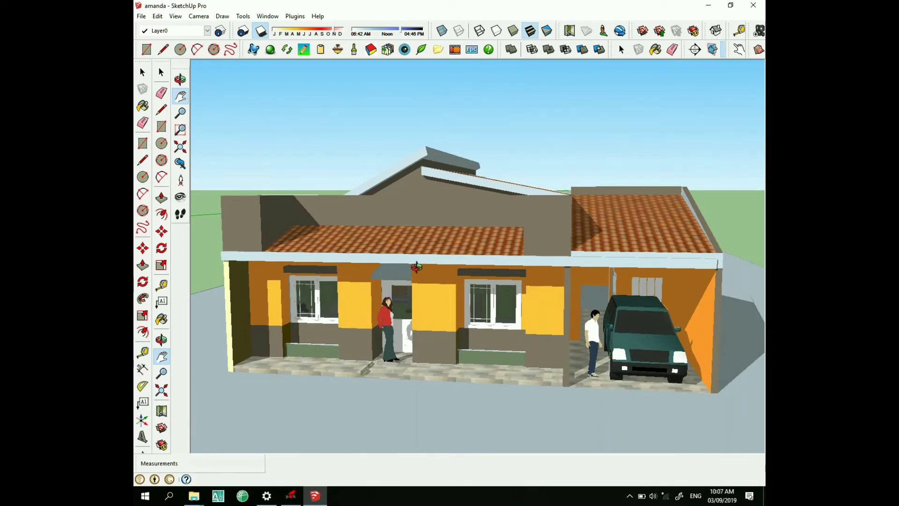
Orbit and zoom out to a high corner view of the whole house and tree, shifted left.
mouse_move(416, 267)
middle_down()
mouse_move(412, 222)
mouse_move(422, 284)
middle_up()
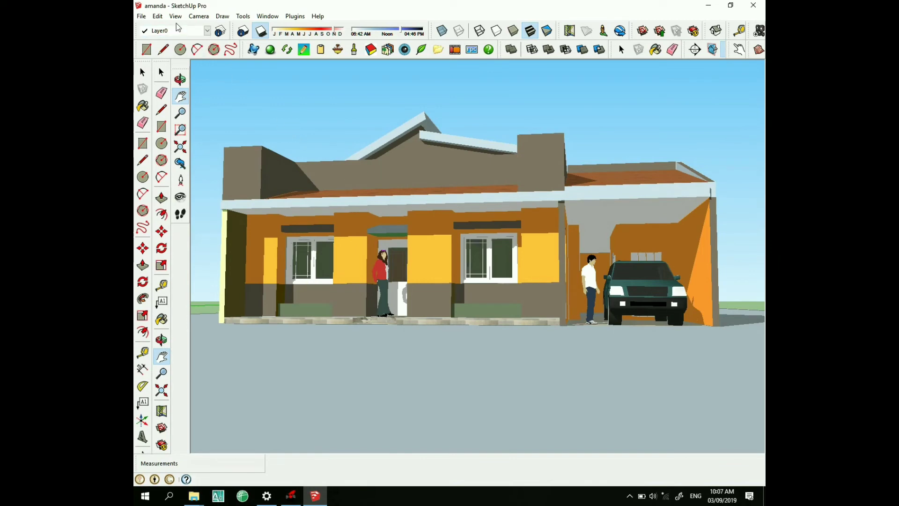
scroll(351, 284, down, 3)
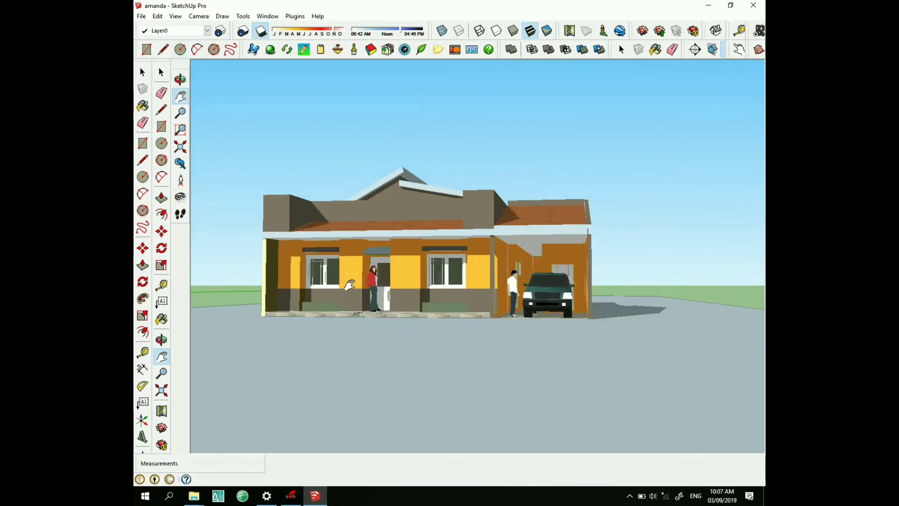
mouse_move(405, 292)
middle_down()
mouse_move(430, 345)
mouse_move(538, 334)
middle_up()
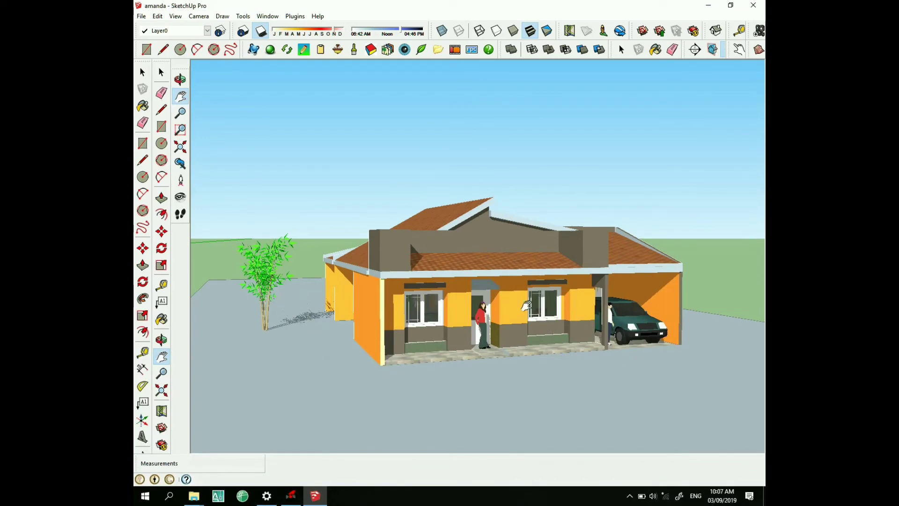
drag(477, 276, 459, 292)
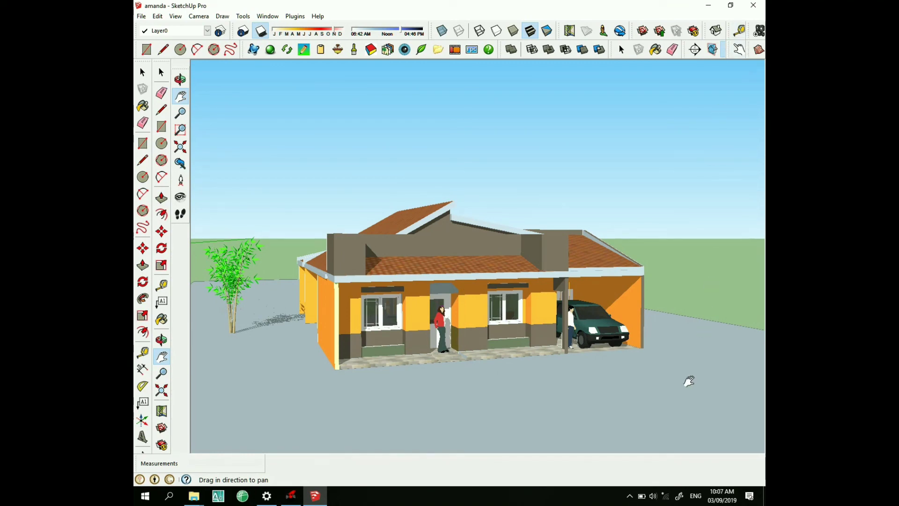
click(629, 496)
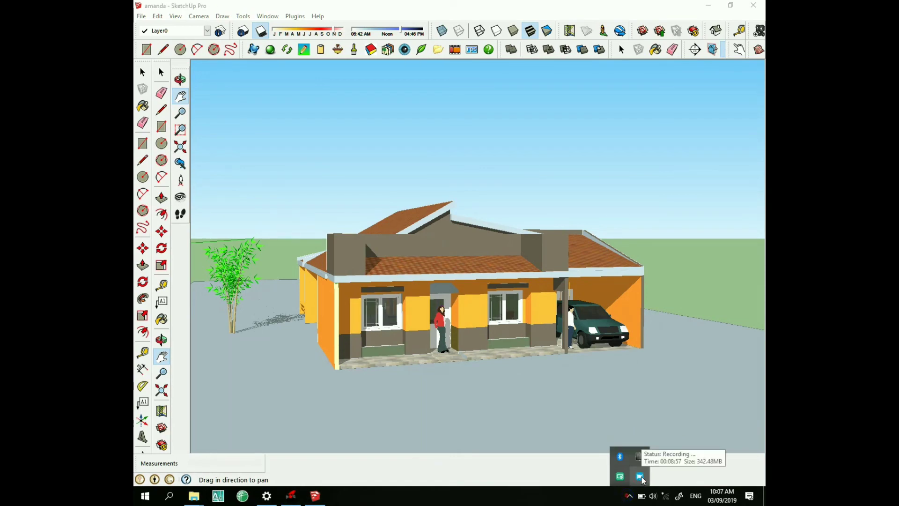